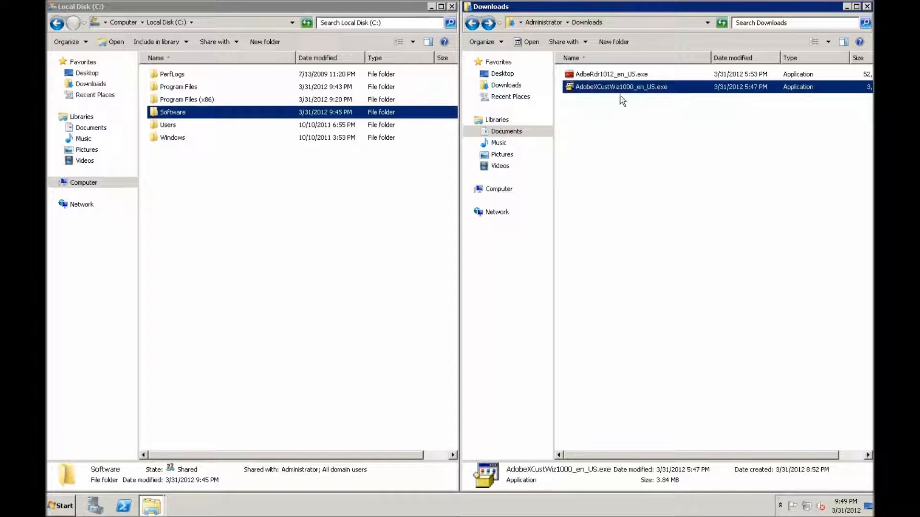
click(620, 76)
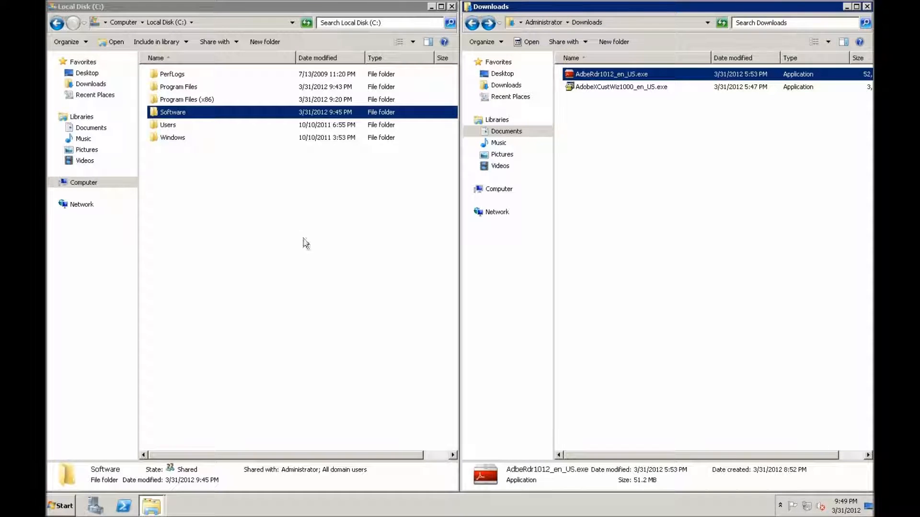
click(171, 115)
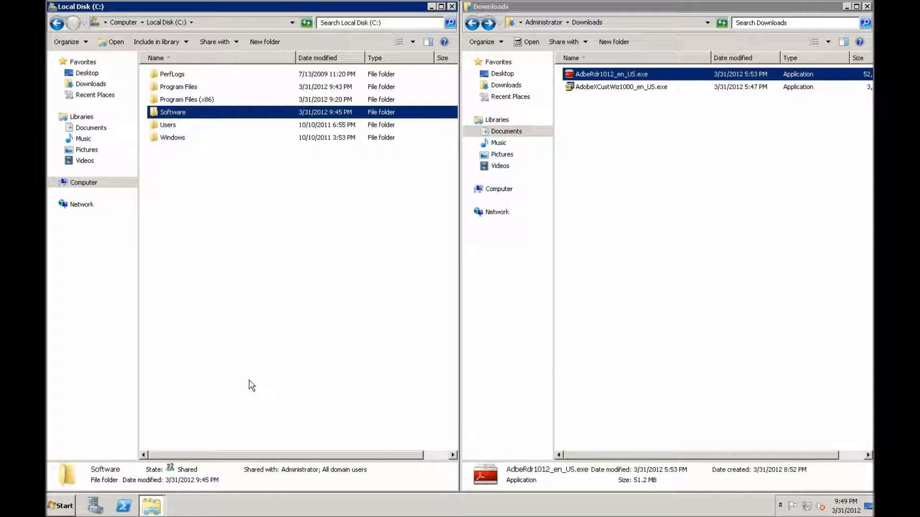
Open Internet Explorer and search Google for "adobe customization wizard".
click(66, 509)
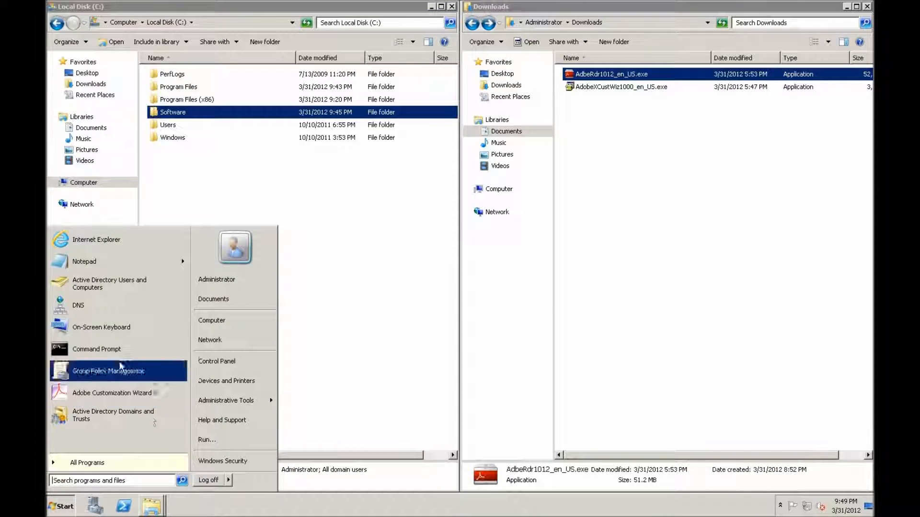
click(96, 239)
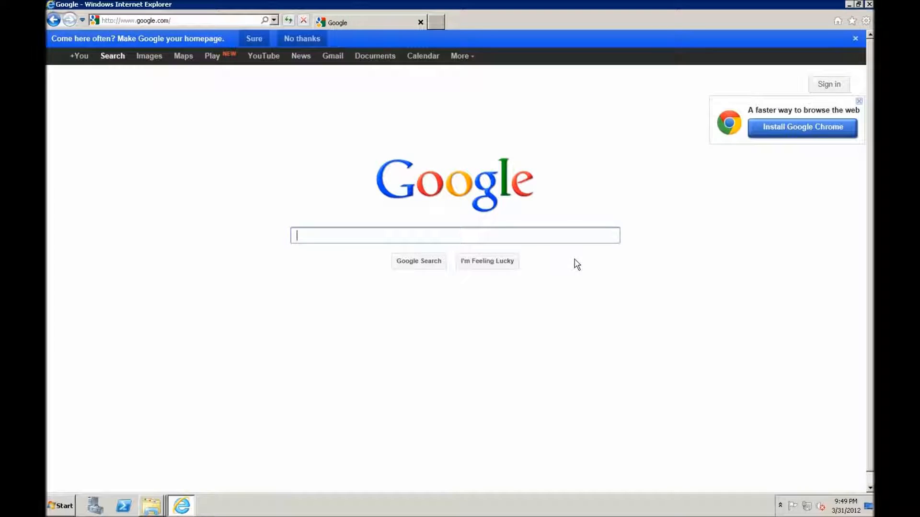
text(a)
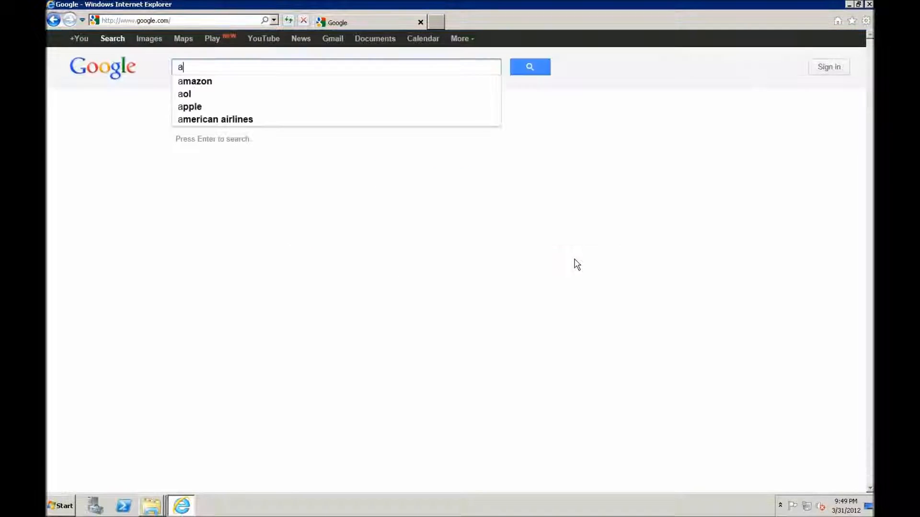
text(dobe customi)
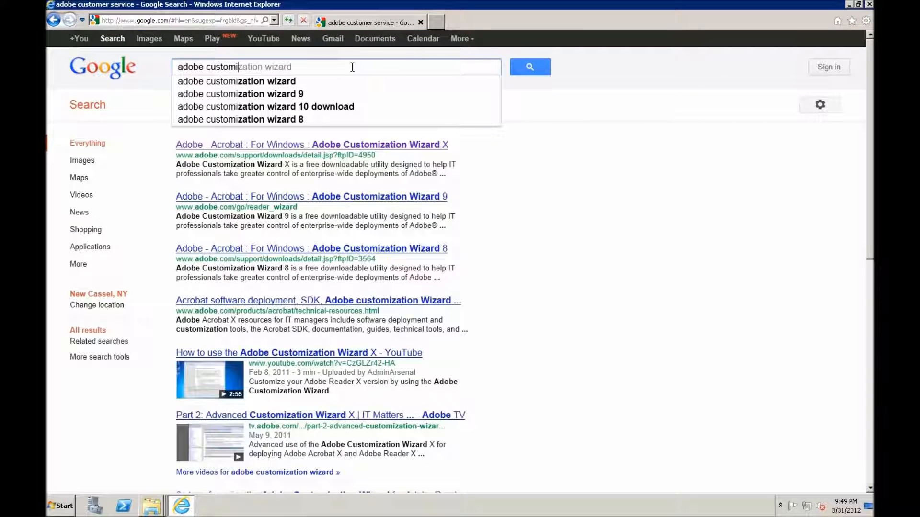
key(Down)
key(Return)
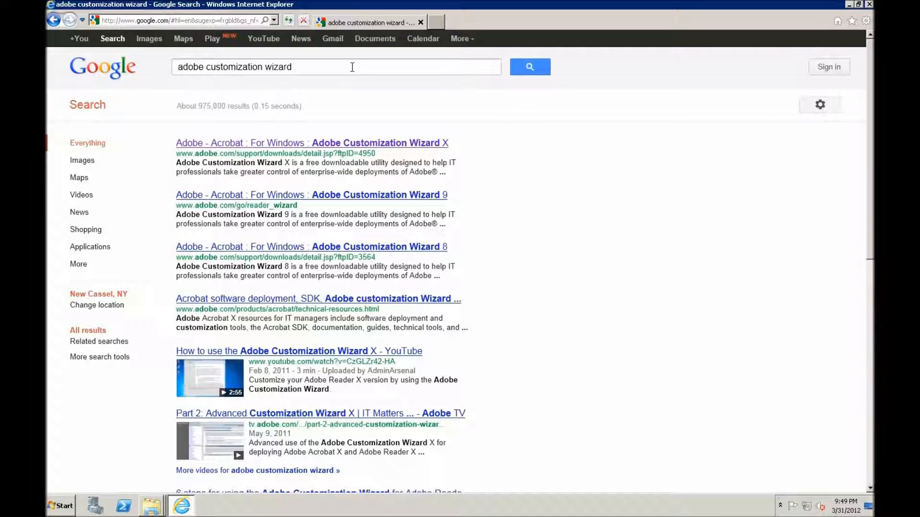
Open Adobe's Customization Wizard X download page and review its description and file information.
click(178, 147)
scroll(337, 206, down, 10)
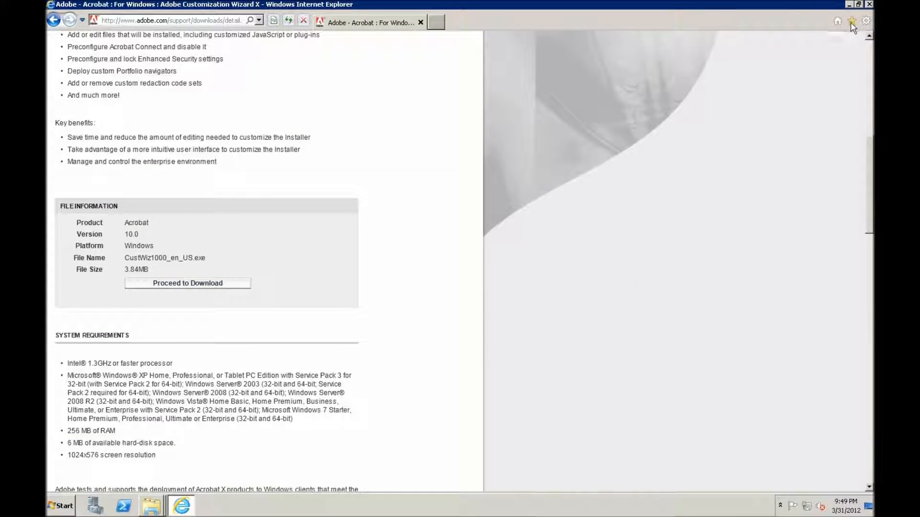
scroll(719, 191, up, 10)
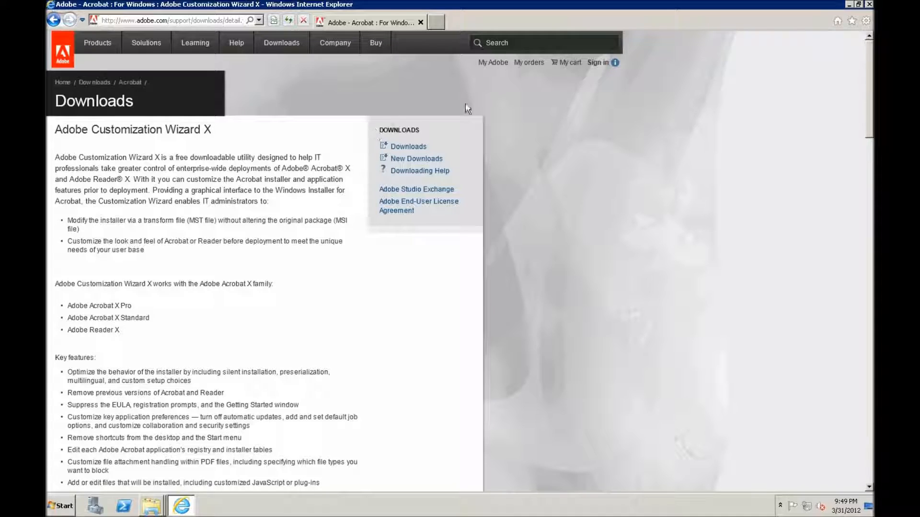
Return to Google and search for "adobe reader x".
click(171, 23)
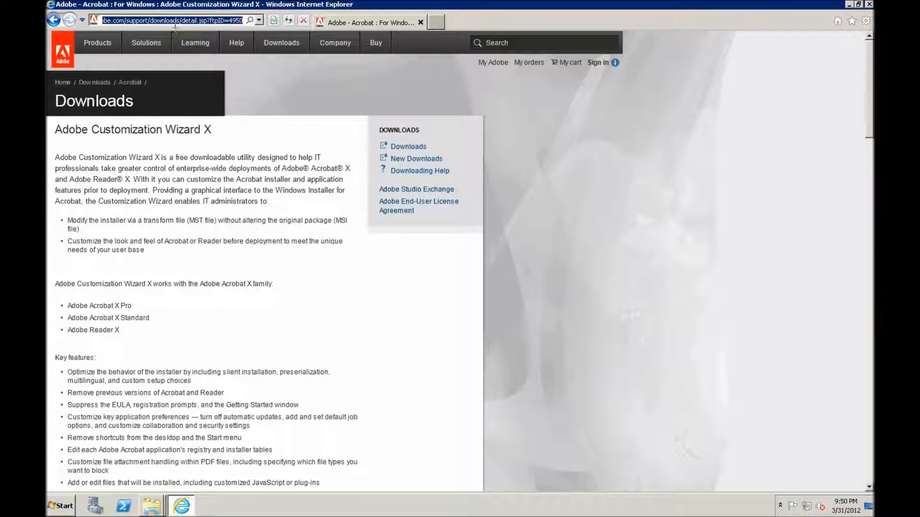
text(google.com)
key(Return)
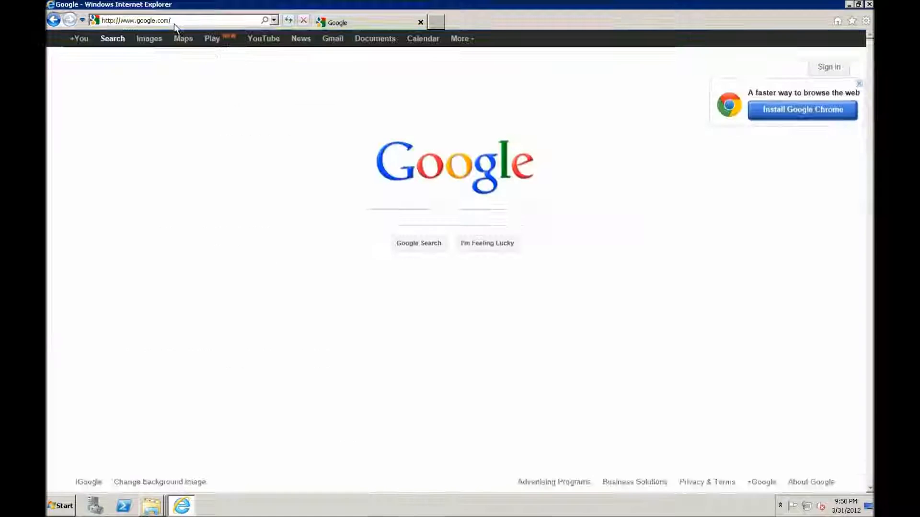
text(adobe reader)
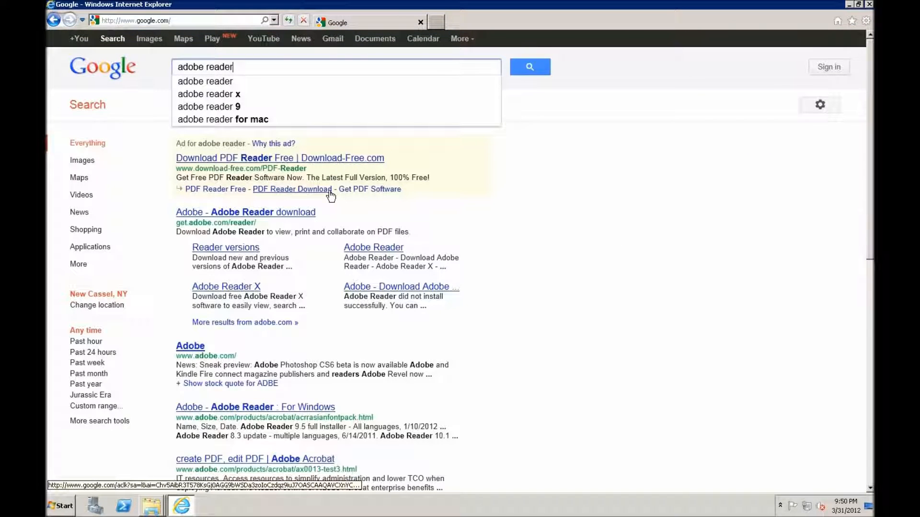
click(235, 94)
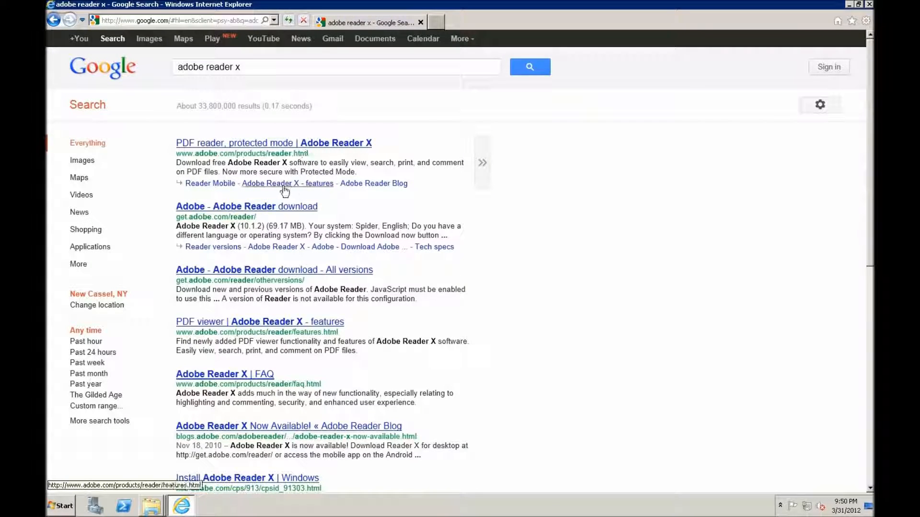
Open the Adobe Reader download page, request the Reader X download, and cancel the offered install_reader10_en_gtbd_aih.exe file.
click(274, 209)
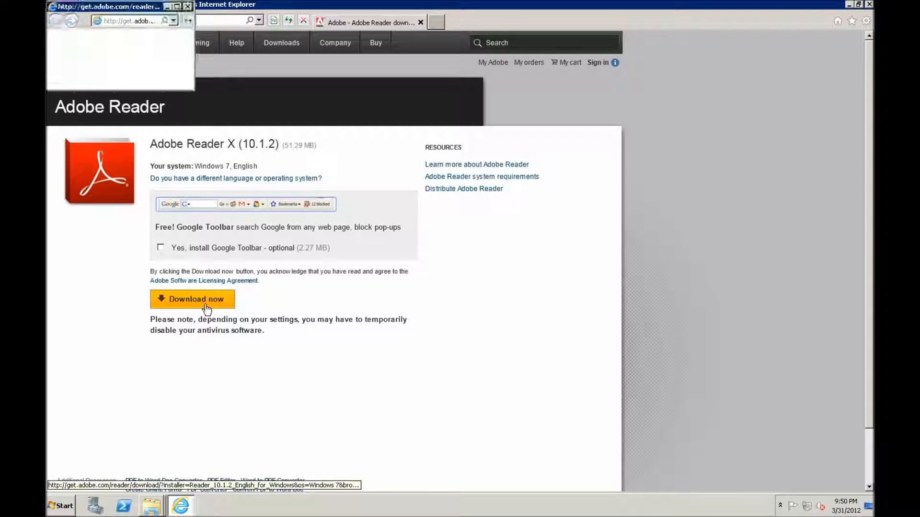
click(206, 303)
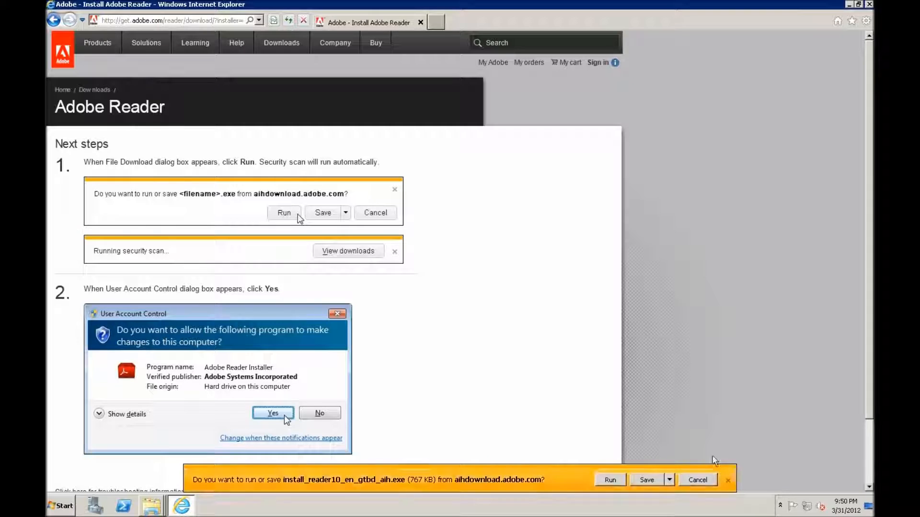
click(698, 480)
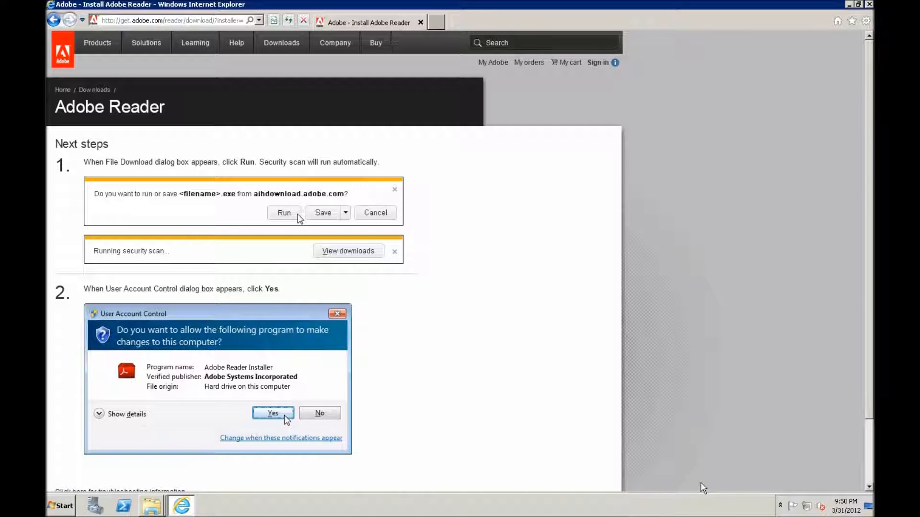
Open the troubleshooting information for the Reader download and follow its direct download link.
scroll(469, 352, down, 3)
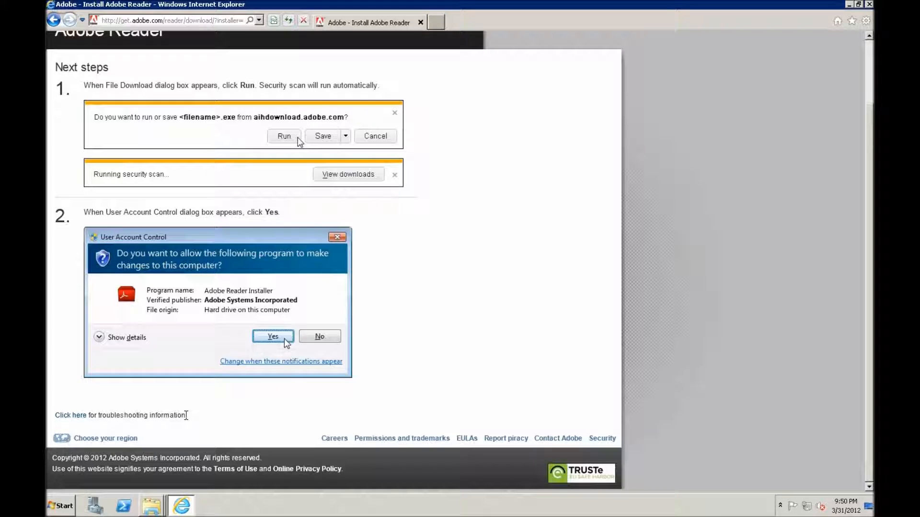
click(74, 415)
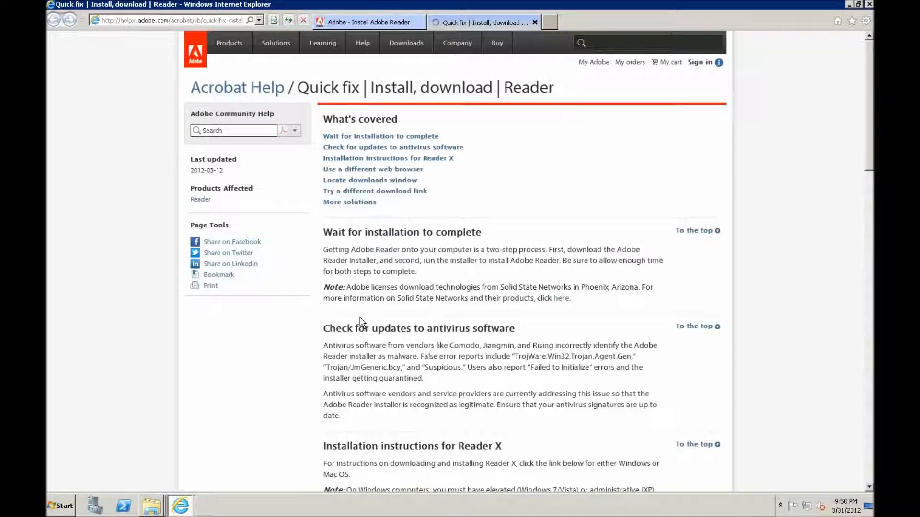
click(375, 191)
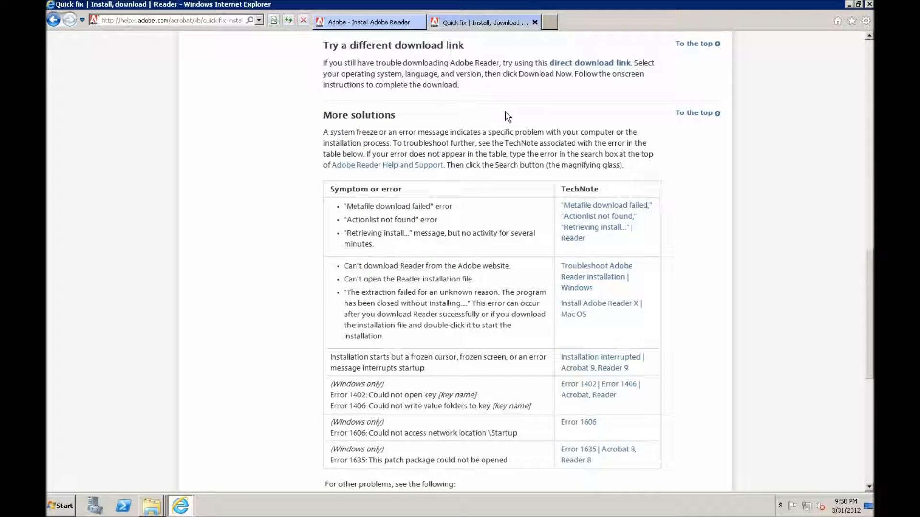
click(565, 70)
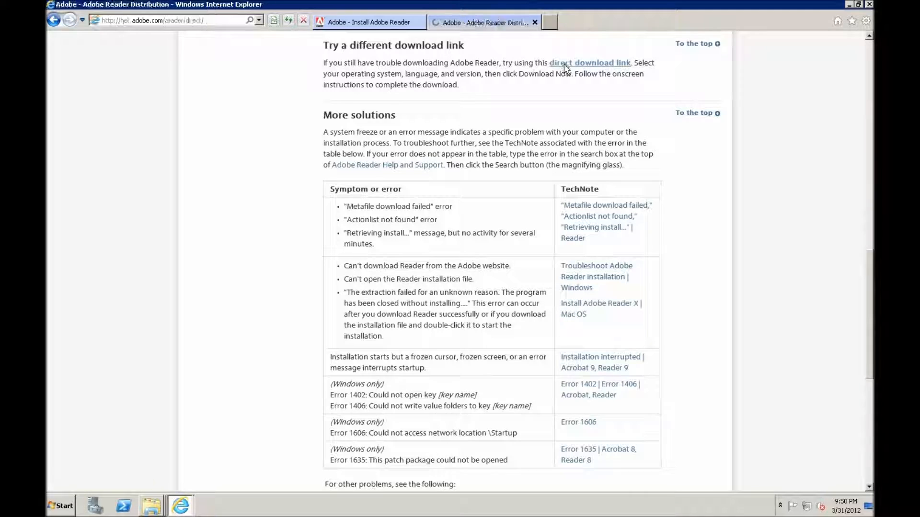
Request the direct download of Reader 10.1.2 English for Windows, choosing Windows 7 as operating system and English as language.
scroll(412, 338, down, 3)
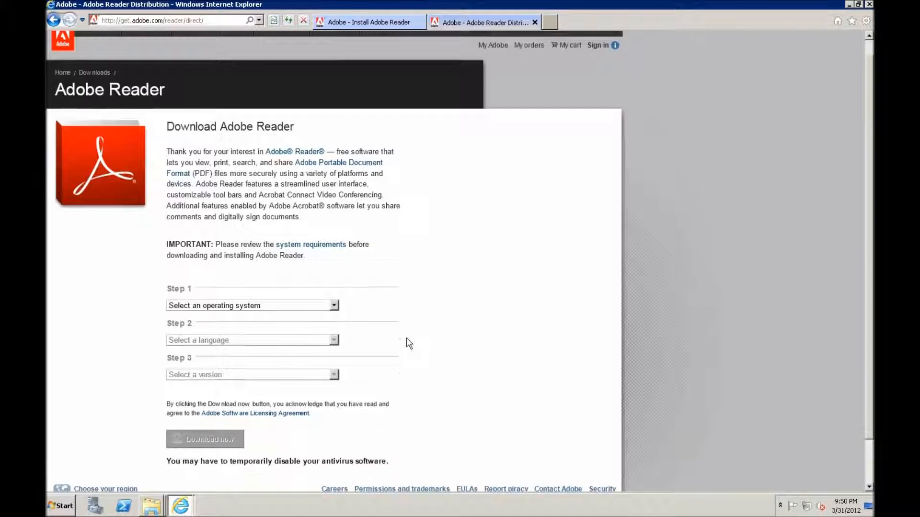
click(324, 255)
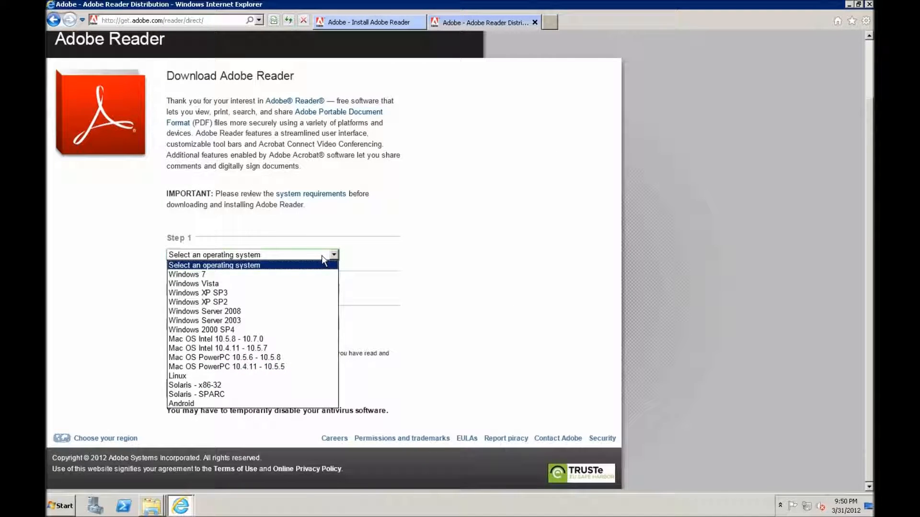
click(226, 275)
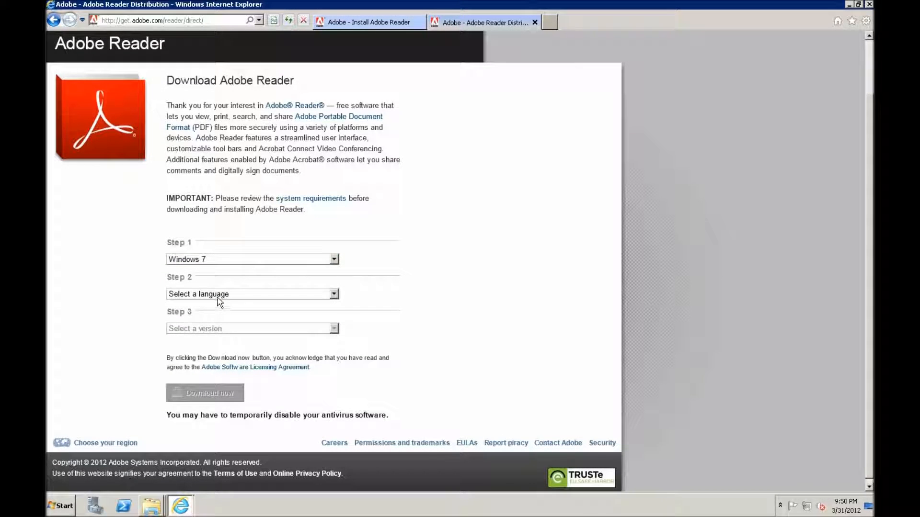
click(218, 297)
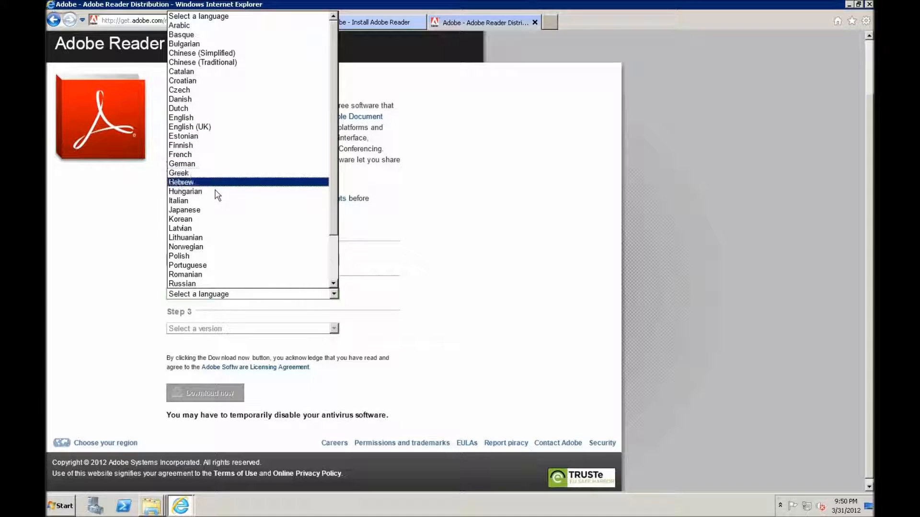
click(206, 118)
click(201, 329)
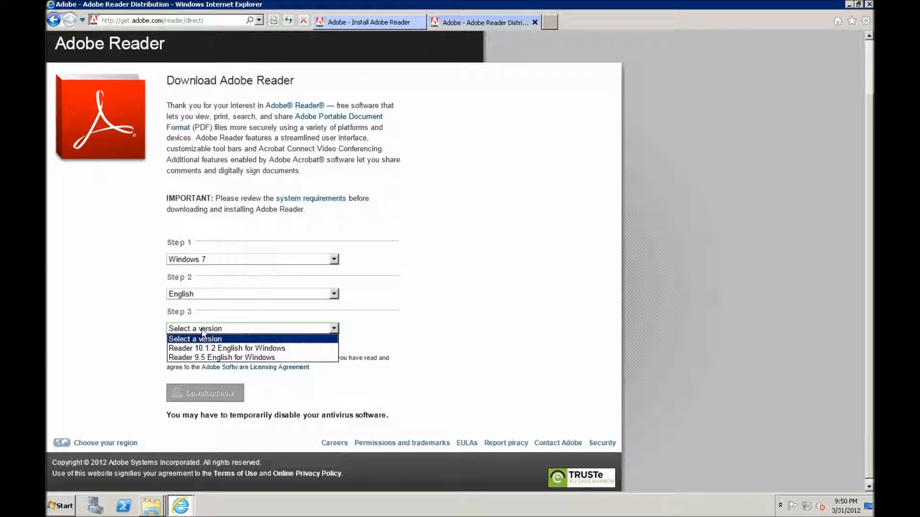
click(225, 349)
click(216, 427)
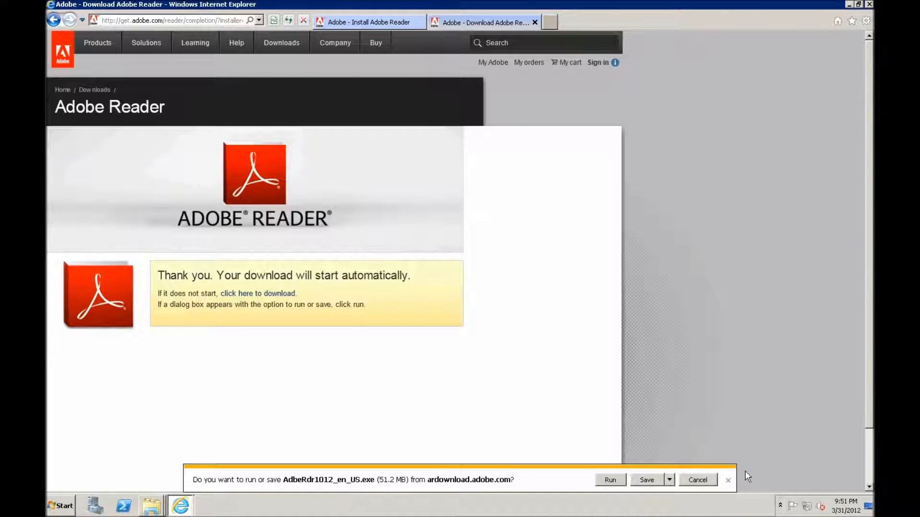
Cancel the AdbeRdr1012_en_US.exe download and close the browser with all its tabs.
click(697, 480)
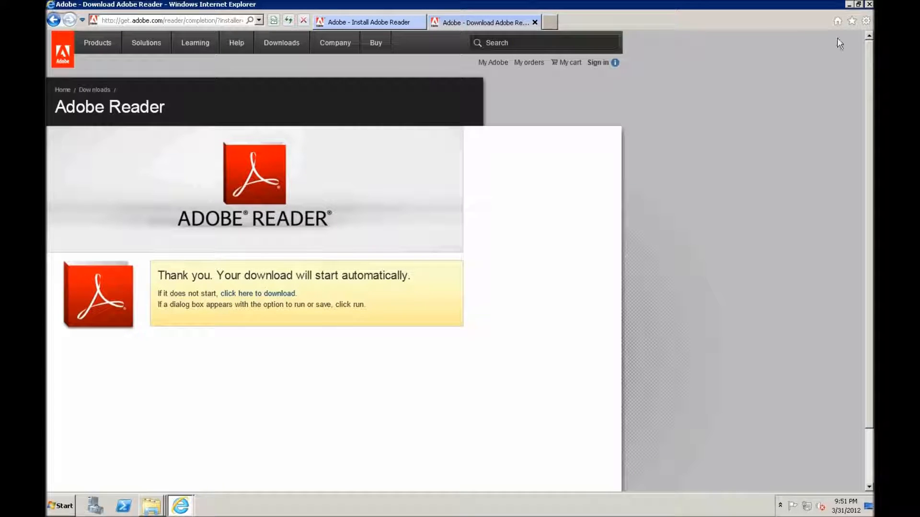
click(868, 5)
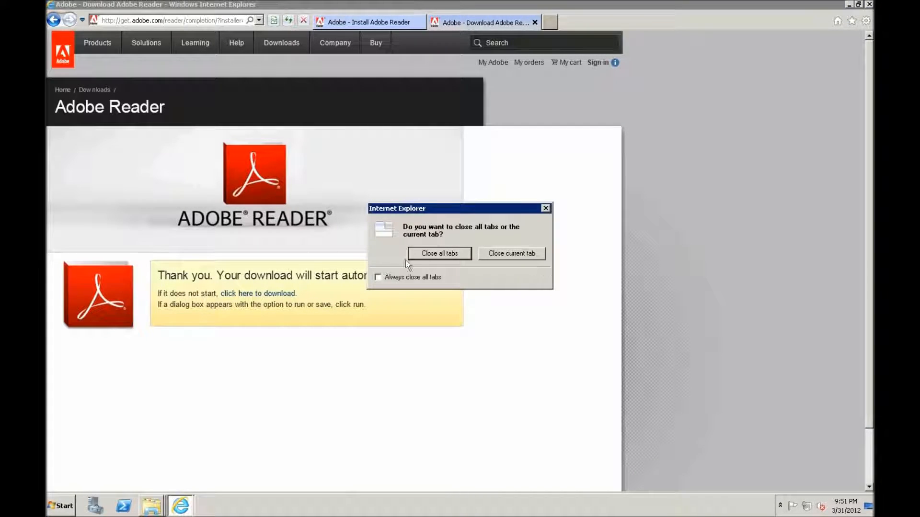
click(411, 256)
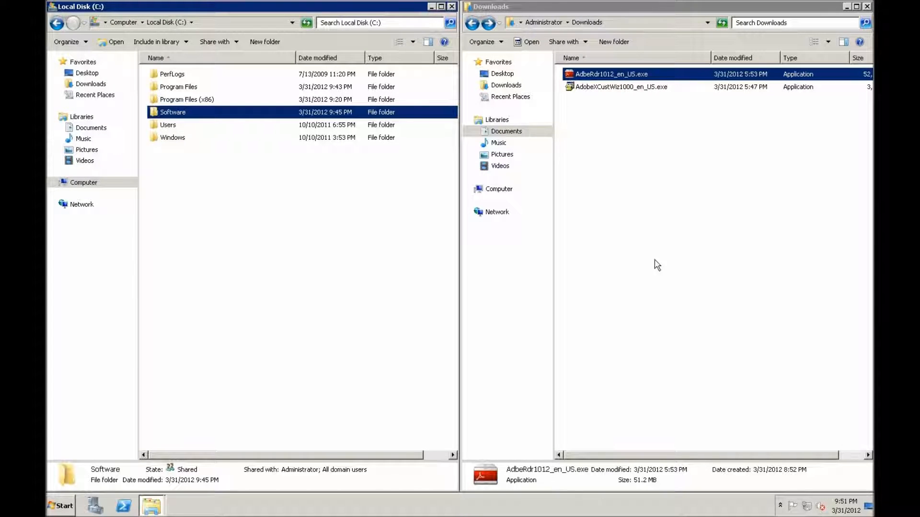
Extract AdbeRdr1012_en_US.exe in Downloads with 7-Zip into its own AdbeRdr1012_en_US folder.
right_click(599, 76)
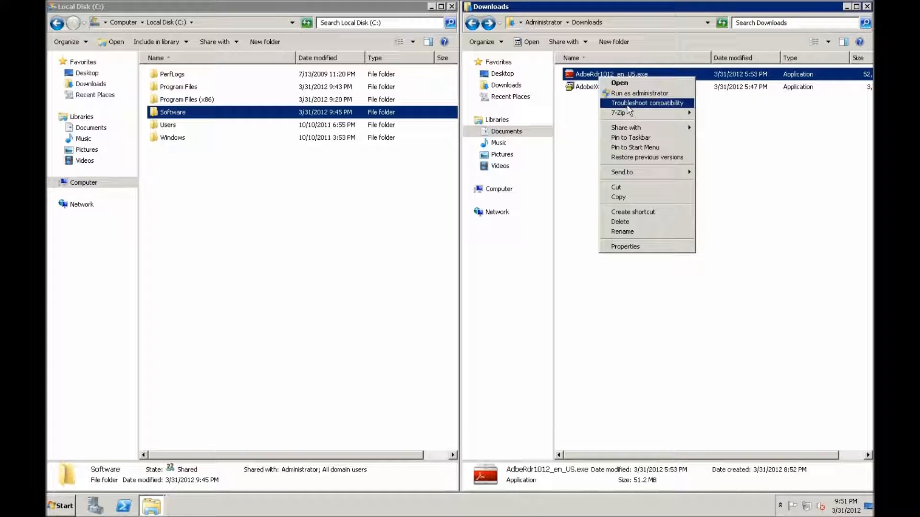
mouse_move(621, 113)
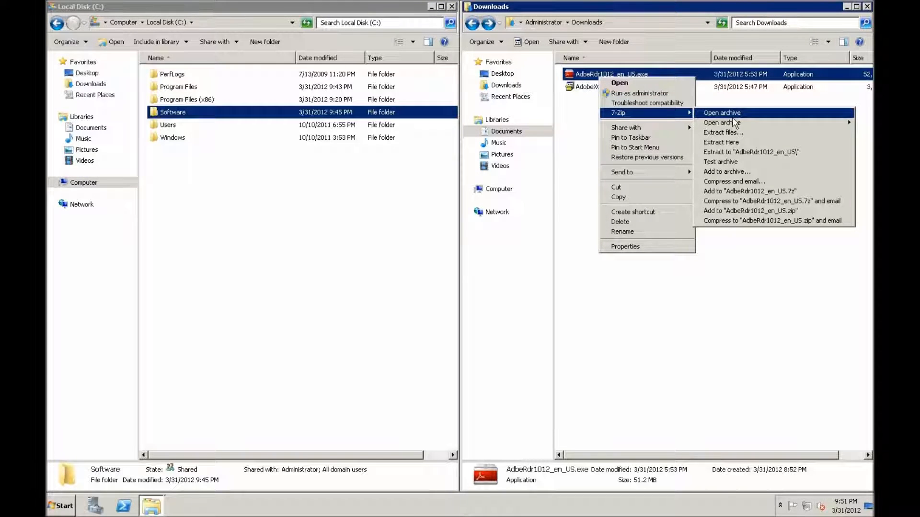
click(741, 151)
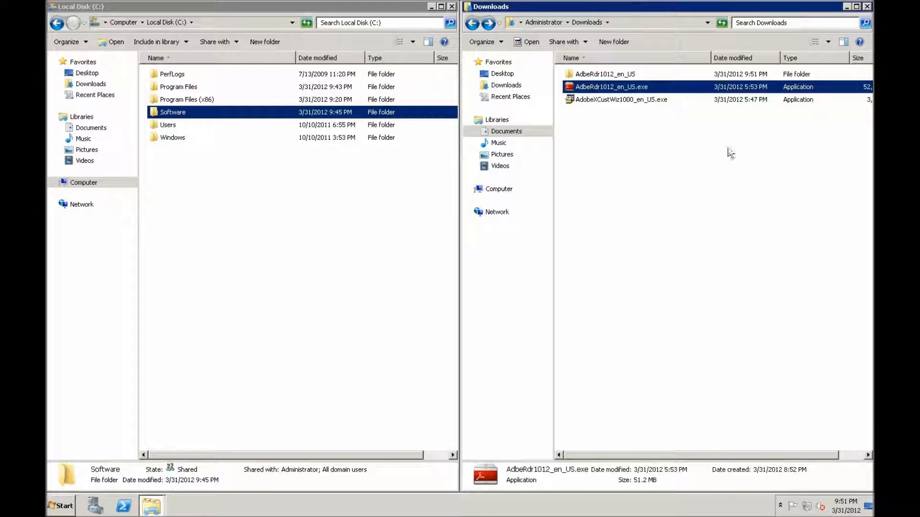
Open the extracted AdbeRdr1012_en_US folder and check its full path.
double_click(621, 75)
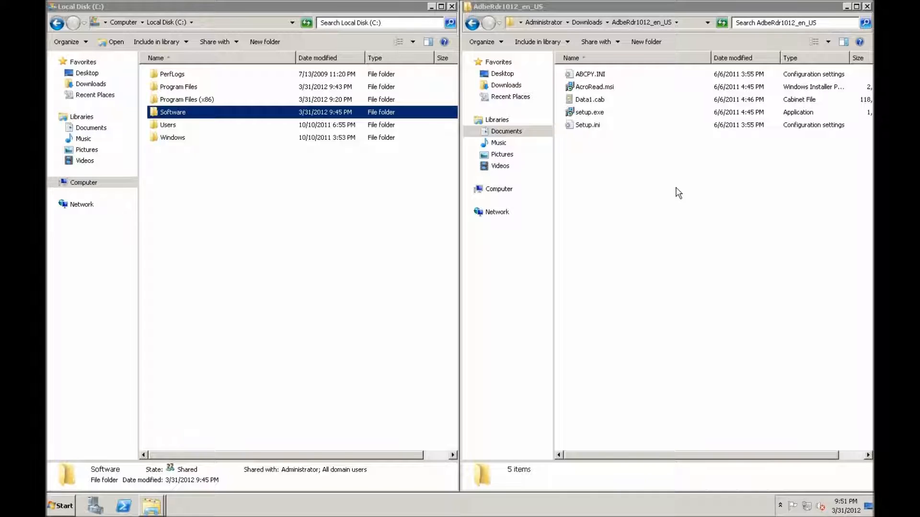
click(687, 23)
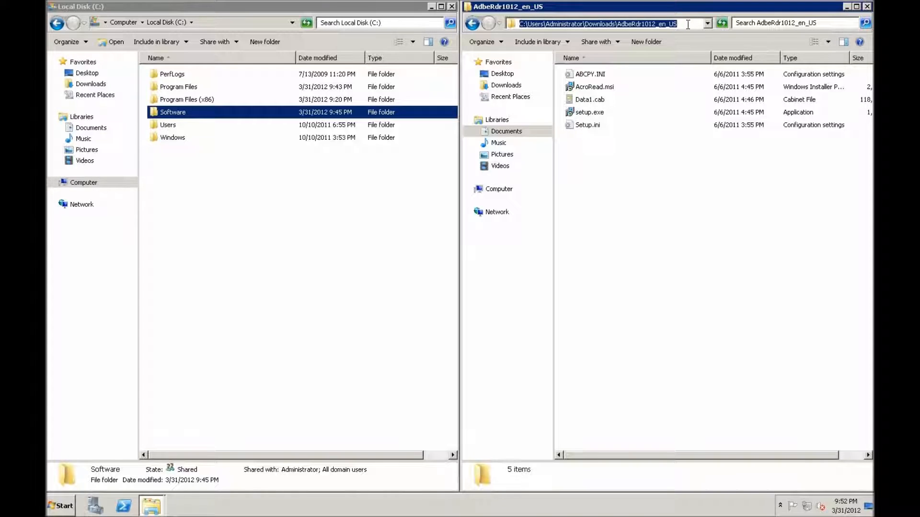
click(668, 200)
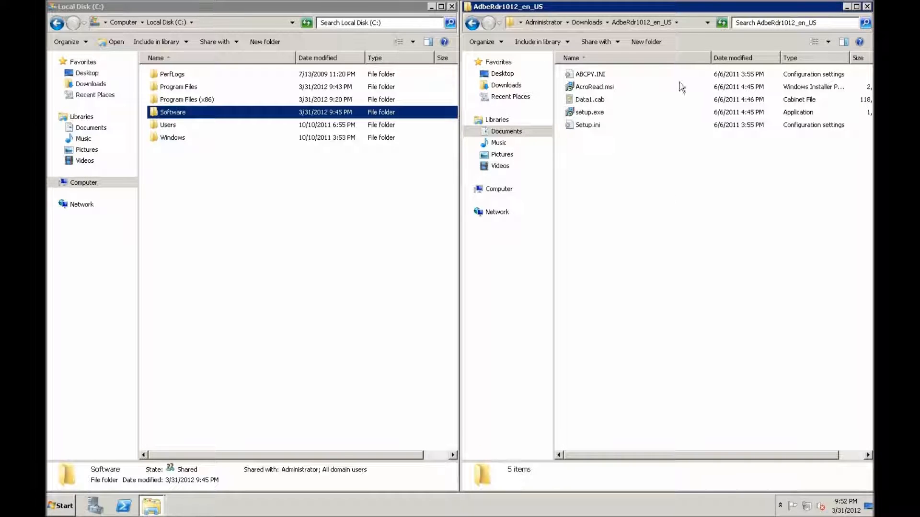
Open a command prompt in the extracted AdbeRdr1012_en_US folder.
click(686, 24)
text(cmd)
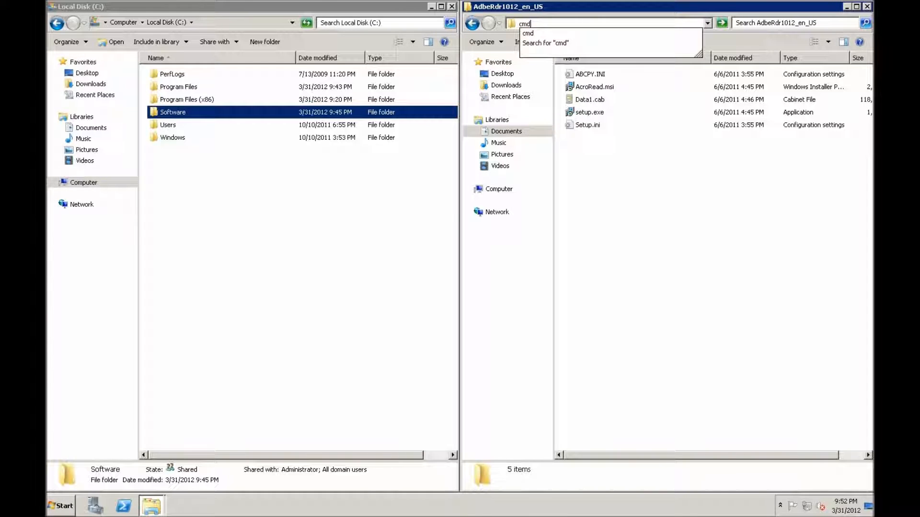
key(Return)
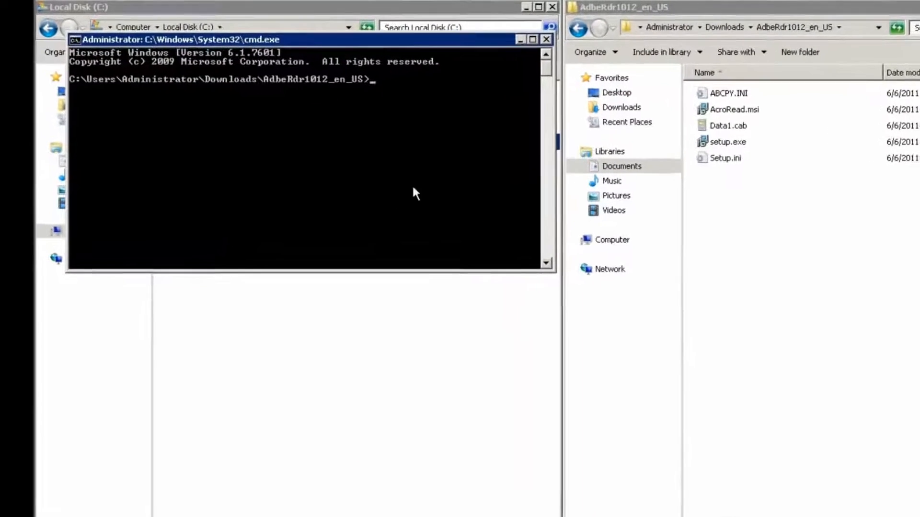
Start an administrative installation of the Reader package by running msiexec.exe /a AcroRead.msi.
text(mi)
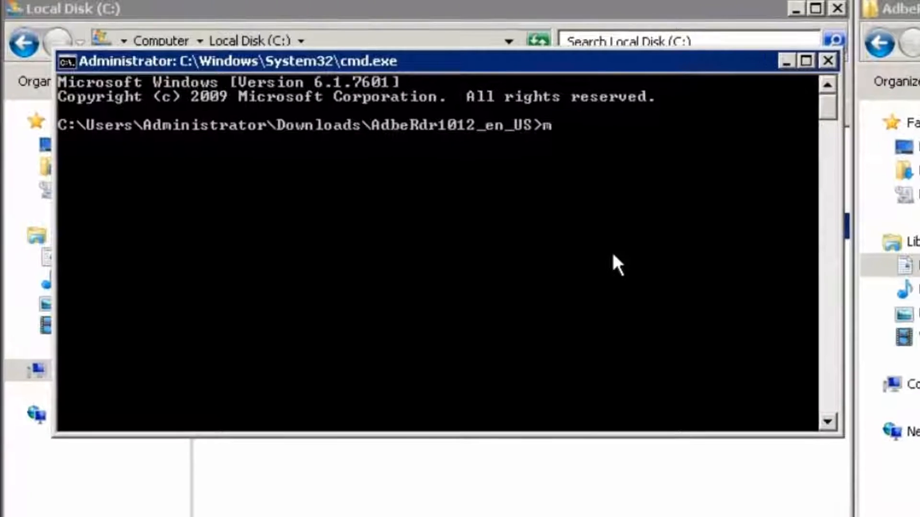
key(BackSpace)
key(BackSpace)
text(msiexec)
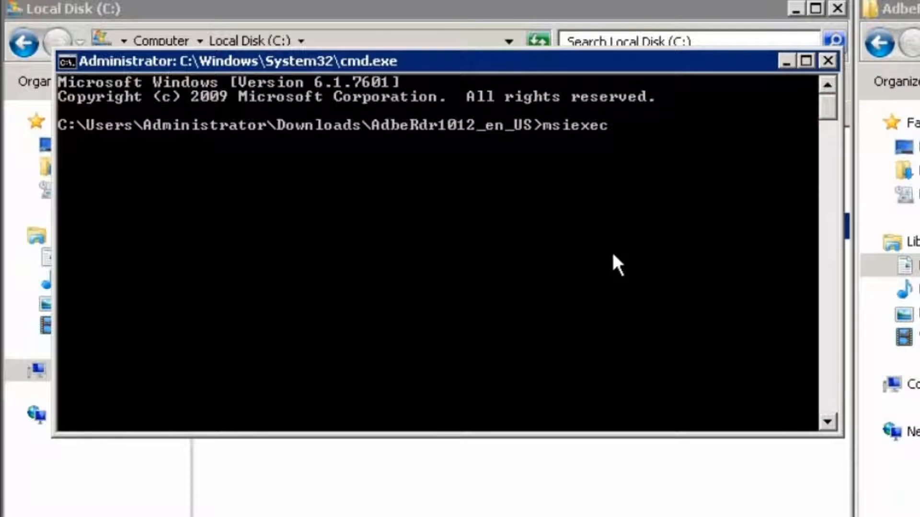
text(.exe /a AcroRead.msi)
key(Return)
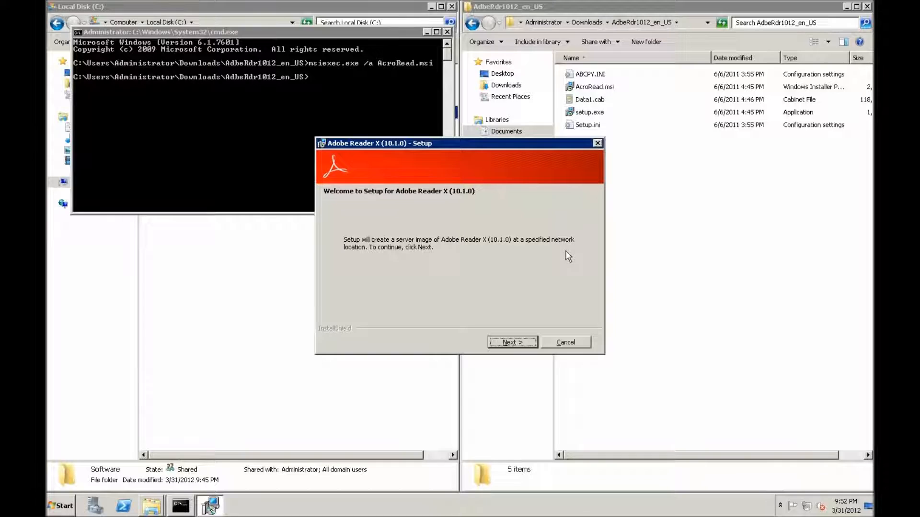
Advance the Reader X setup to its network location page and show the contents of C:\Software in Explorer.
click(499, 343)
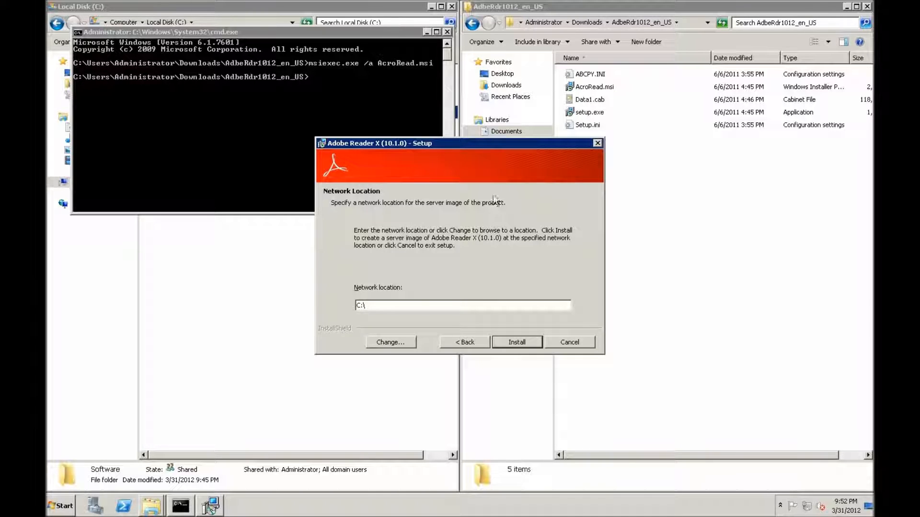
click(369, 9)
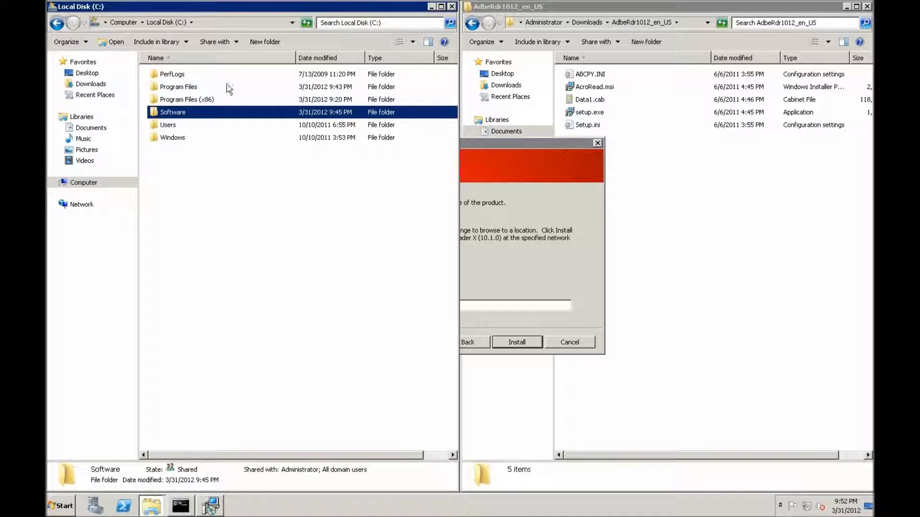
double_click(157, 115)
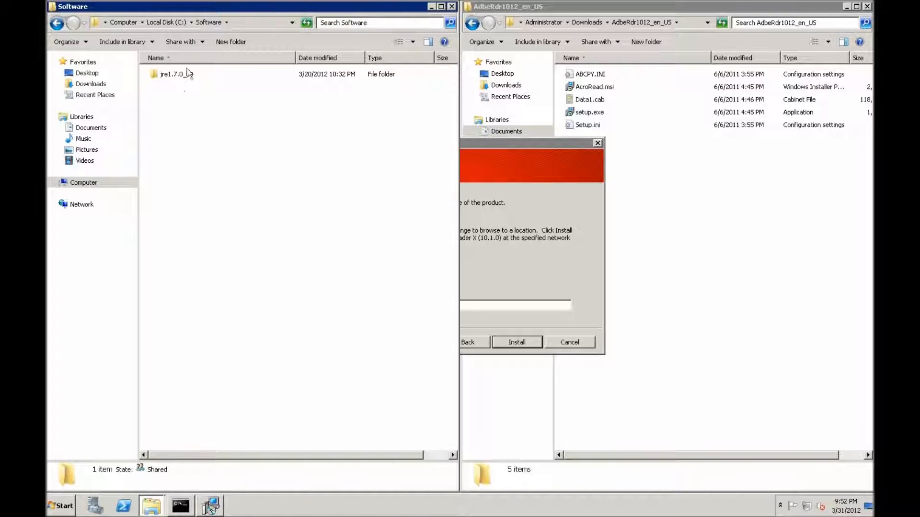
click(516, 145)
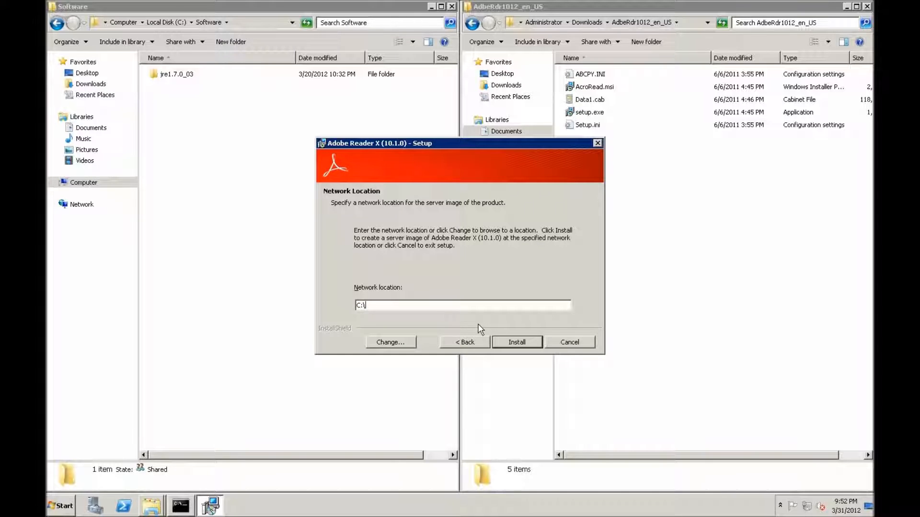
Set the server image's network location to a new AcroRead10 folder inside C:\Software.
click(388, 344)
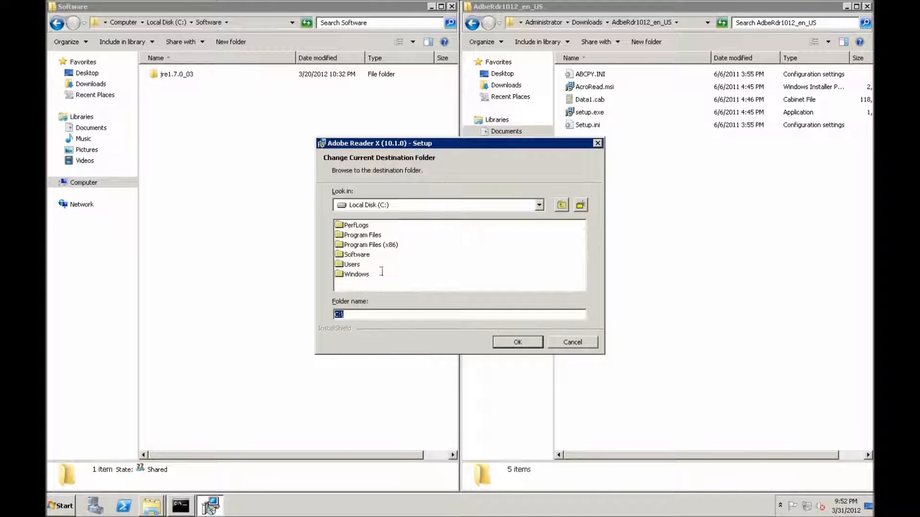
double_click(357, 254)
click(391, 317)
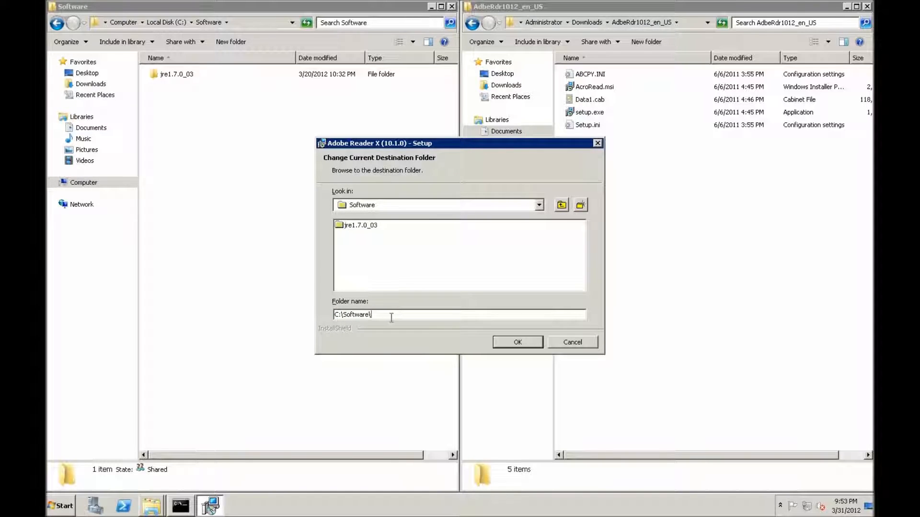
text(AcroRead10)
click(498, 343)
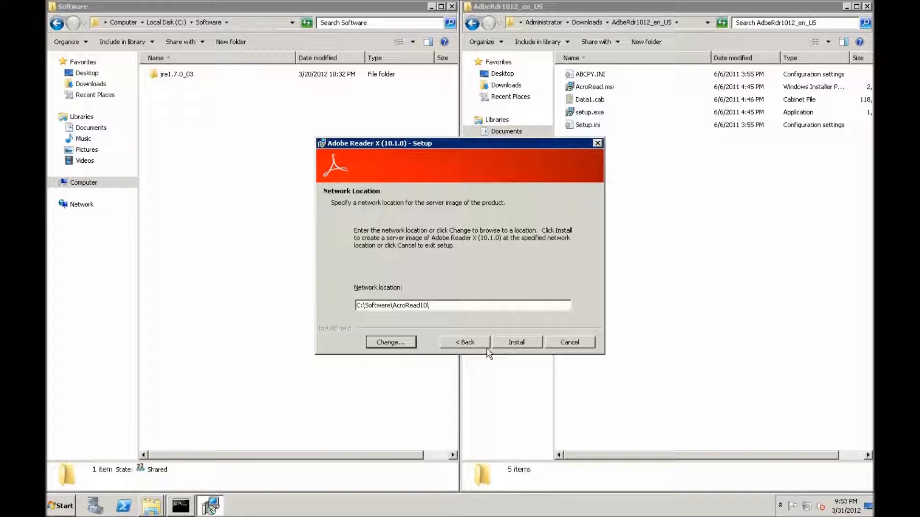
Install the Reader X server image, finish the setup and open the created AcroRead10 folder.
click(516, 343)
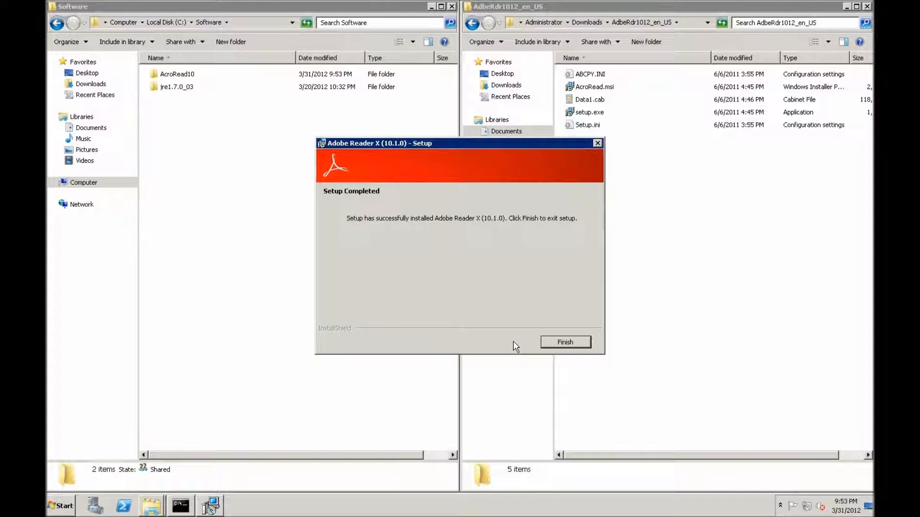
click(551, 344)
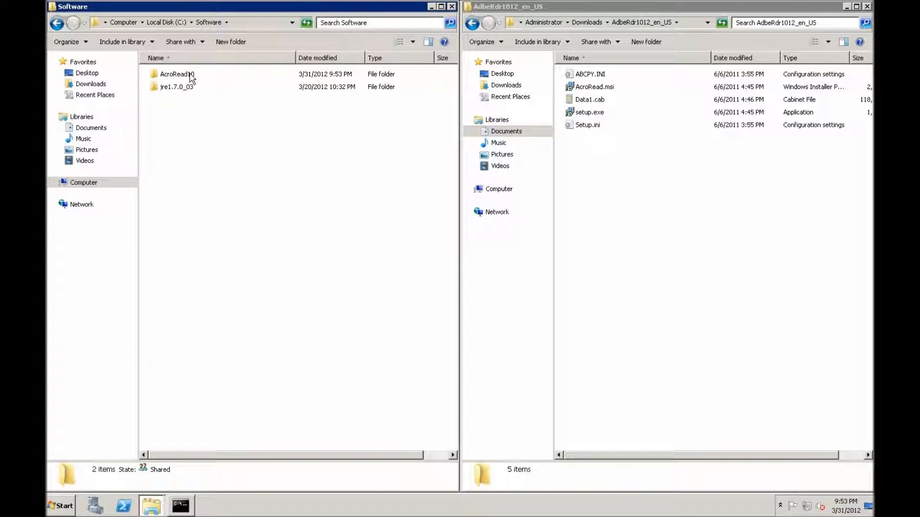
double_click(192, 76)
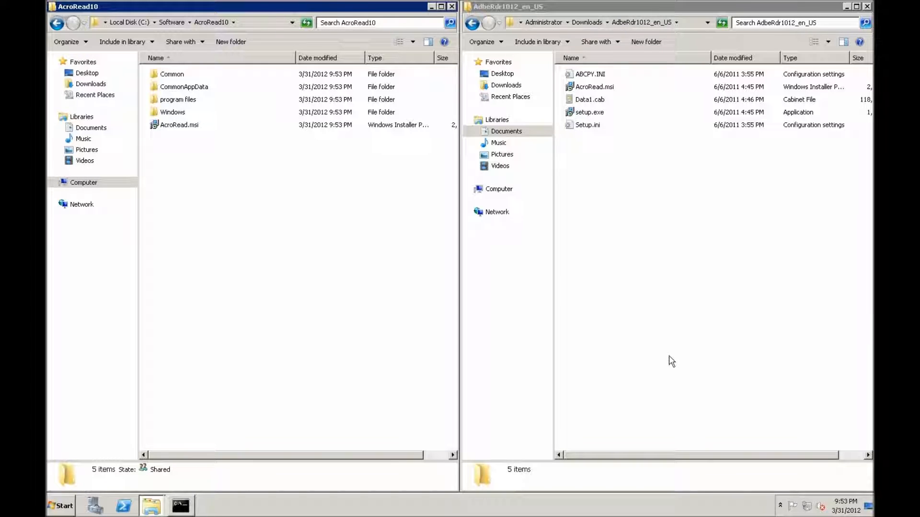
click(588, 23)
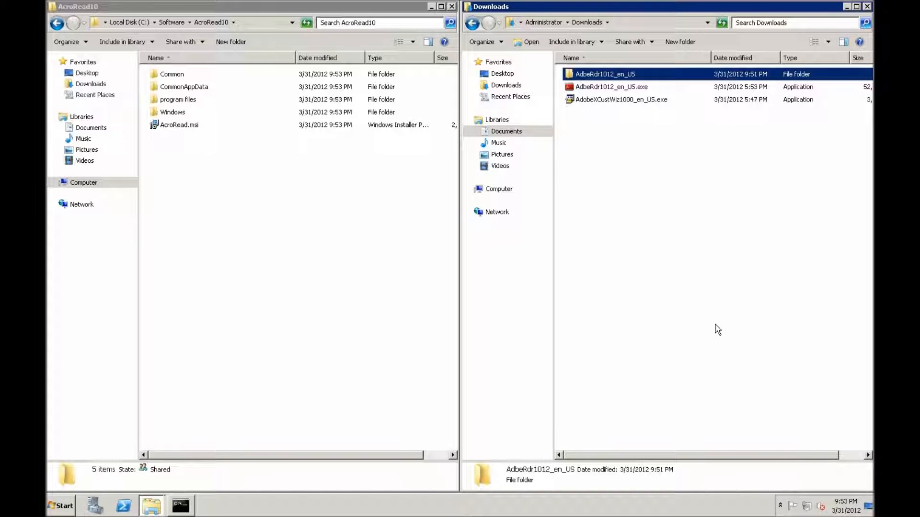
double_click(606, 100)
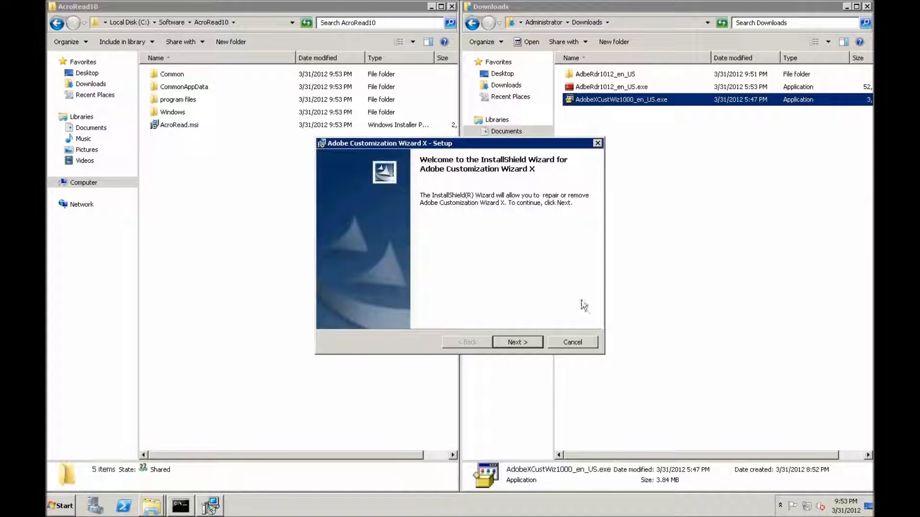
click(533, 345)
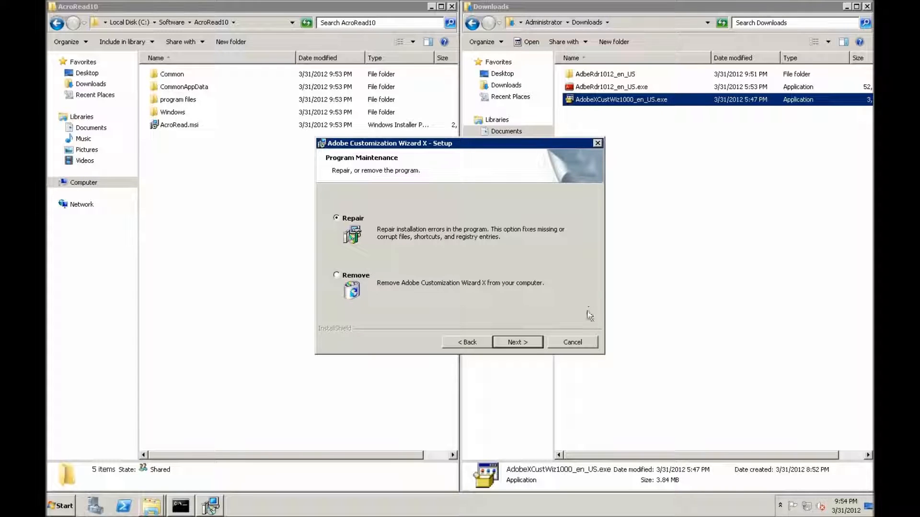
click(584, 347)
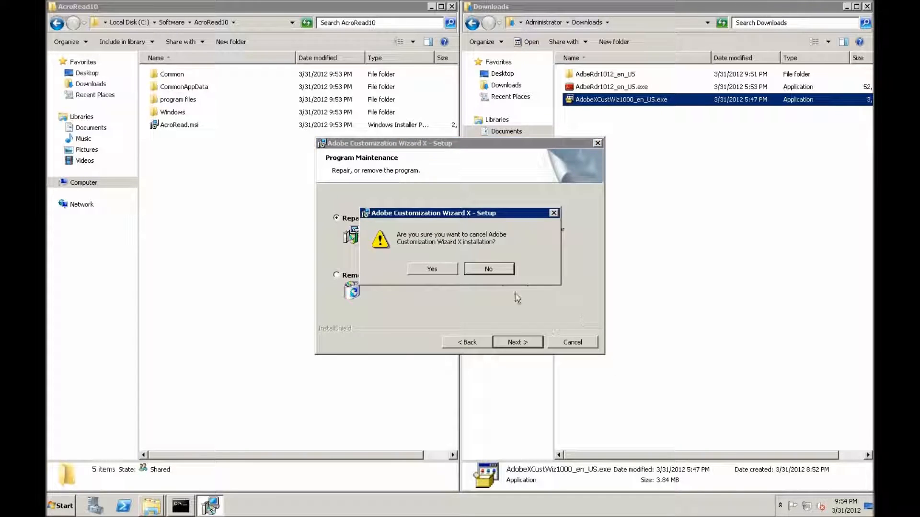
click(447, 271)
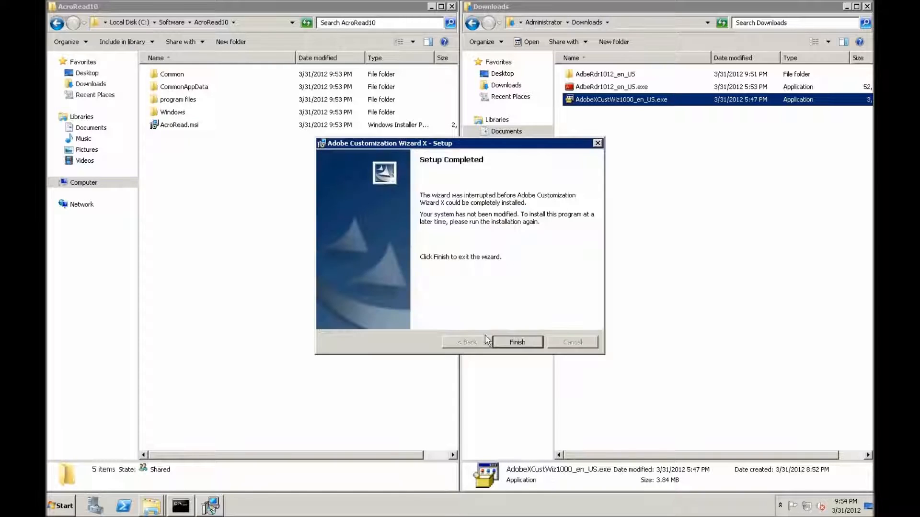
click(509, 343)
Launch Adobe Customization Wizard X and open the AcroRead.msi package from C:\Software\AcroRead10.
click(302, 407)
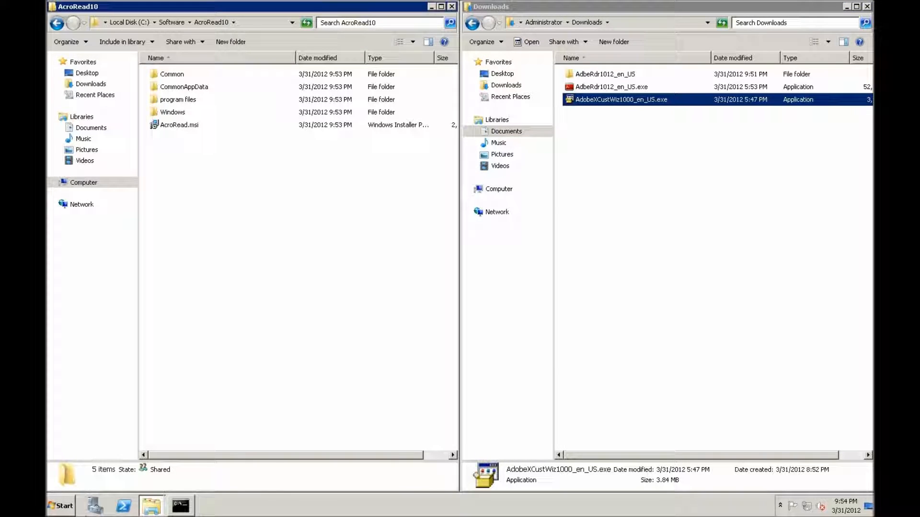
key(super)
click(96, 390)
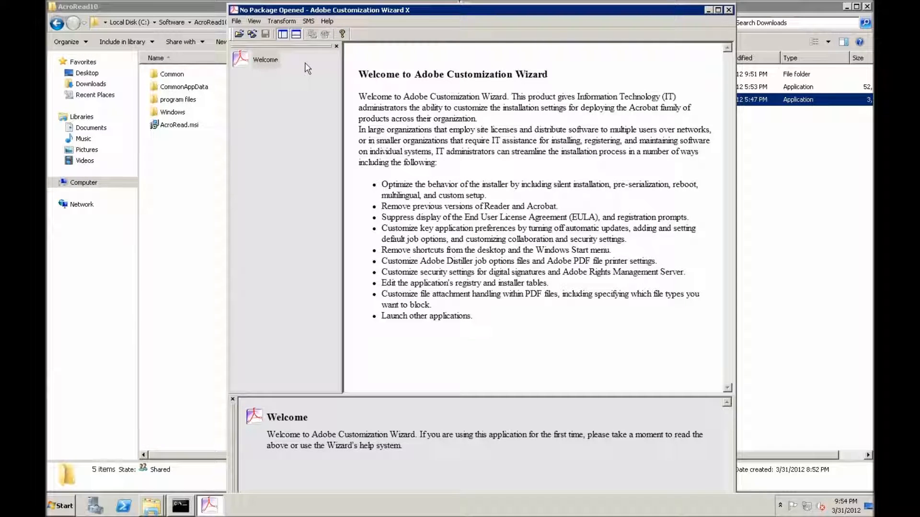
click(238, 34)
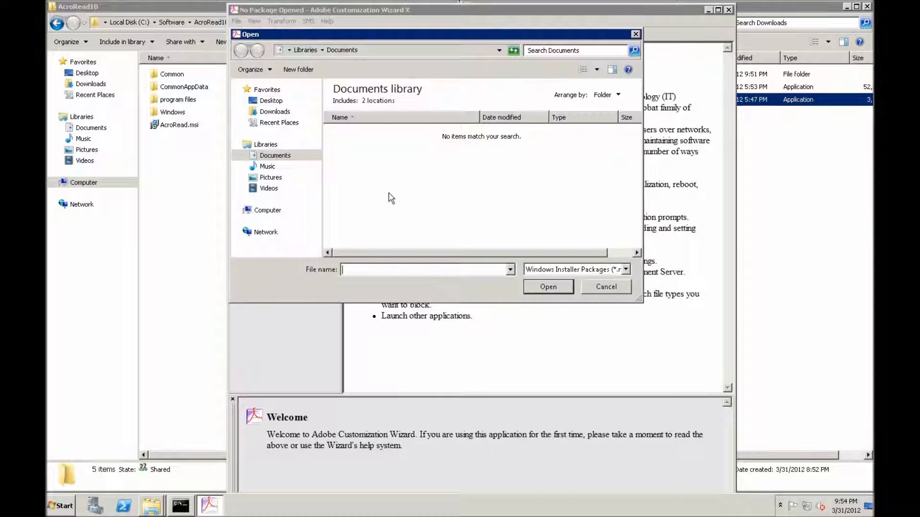
click(262, 212)
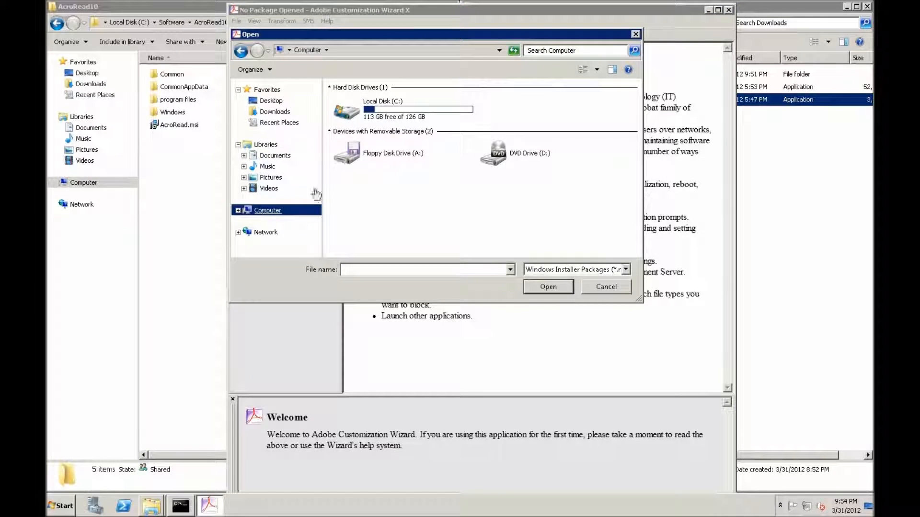
double_click(367, 102)
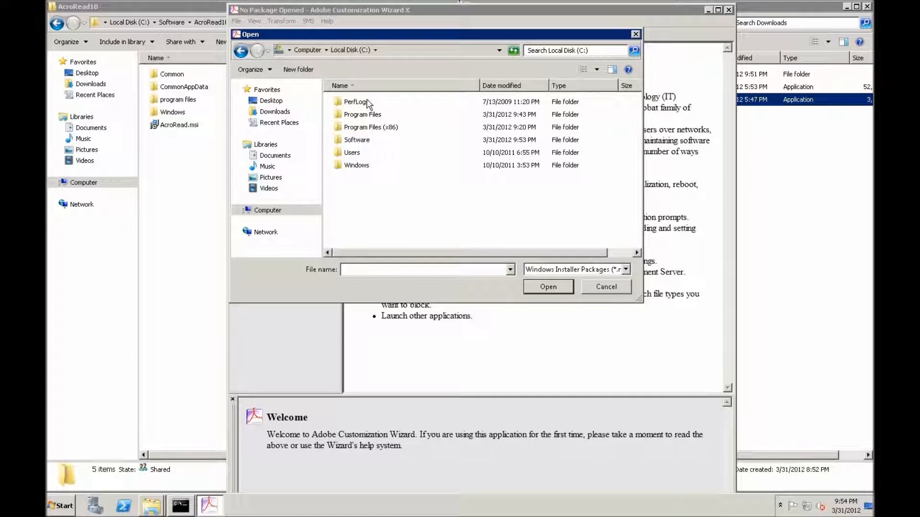
double_click(355, 140)
double_click(347, 102)
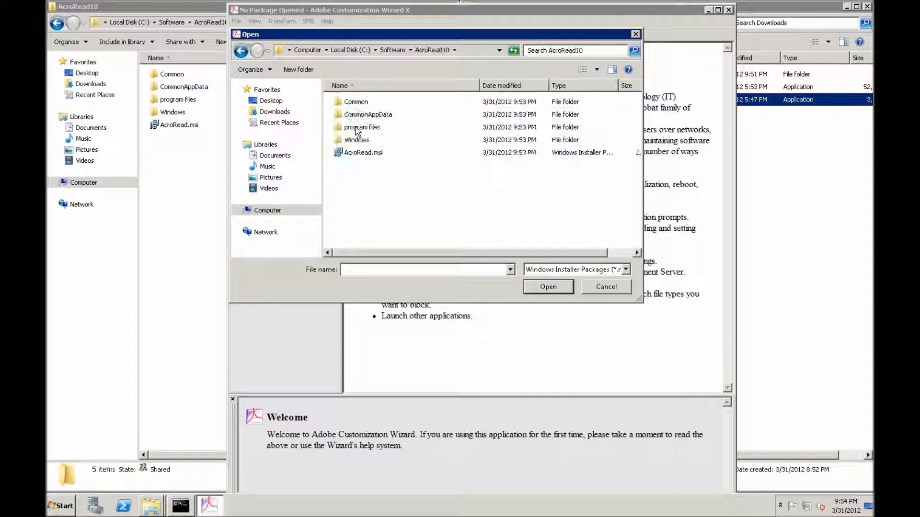
double_click(342, 152)
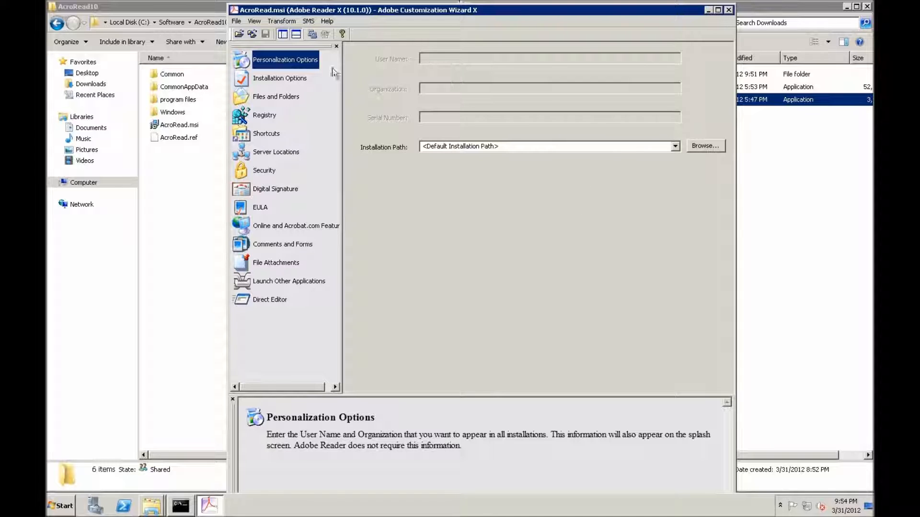
Configure the installation options to run silently, suppress reboot and make Reader the default PDF viewer.
click(293, 78)
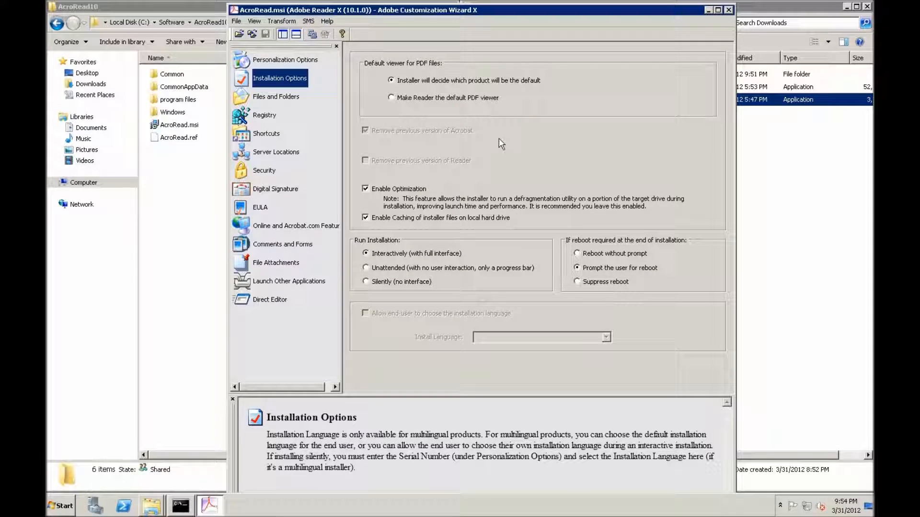
click(366, 280)
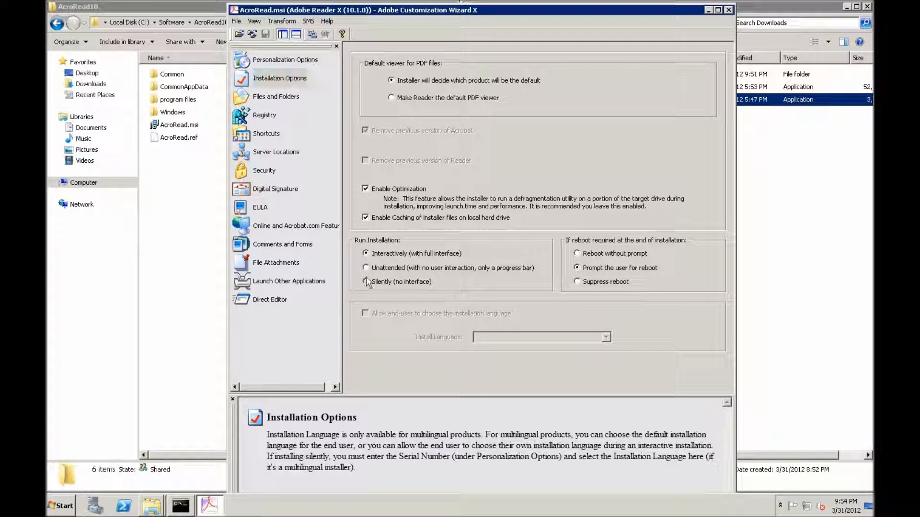
click(378, 284)
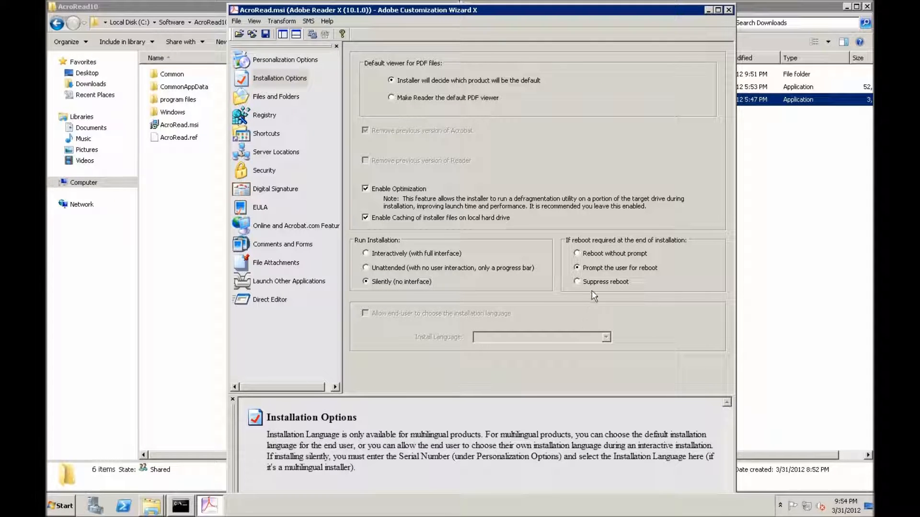
click(578, 284)
click(418, 98)
Look through the Files and Folders and Registry settings, and remove the Adobe Reader X desktop shortcut from the package.
click(279, 100)
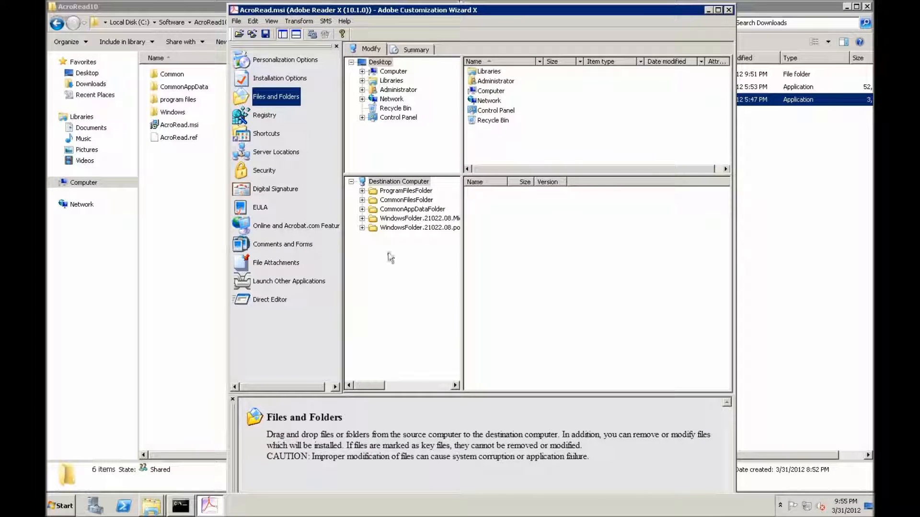
click(265, 126)
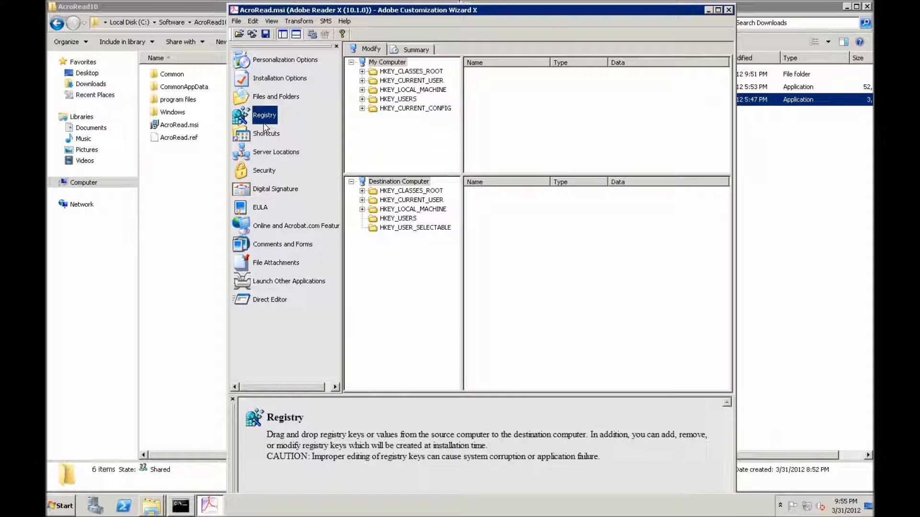
click(263, 133)
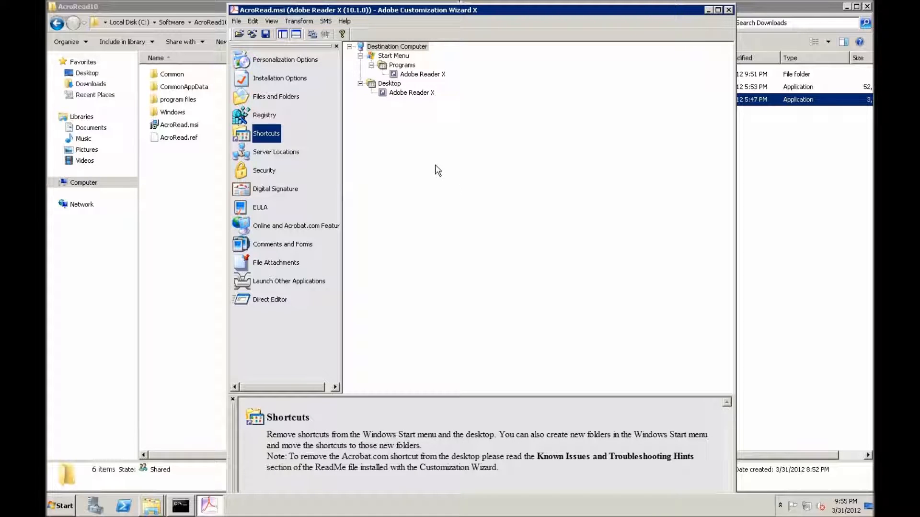
right_click(397, 96)
click(407, 108)
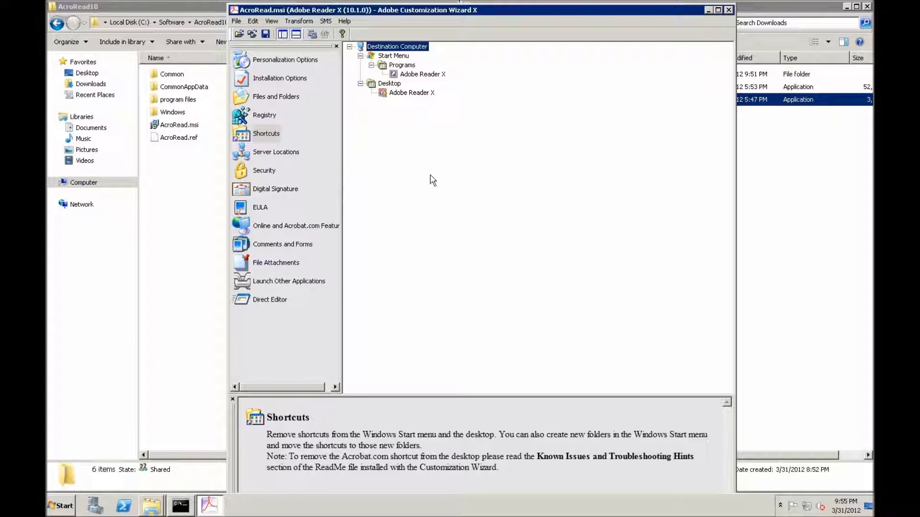
Suppress display of the End User License Agreement for the package and view the agreement text.
click(279, 153)
click(275, 190)
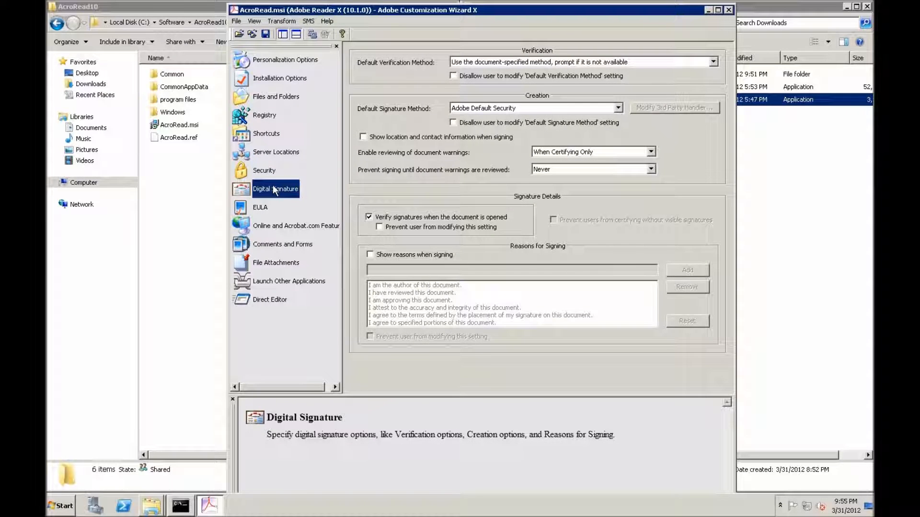
click(264, 209)
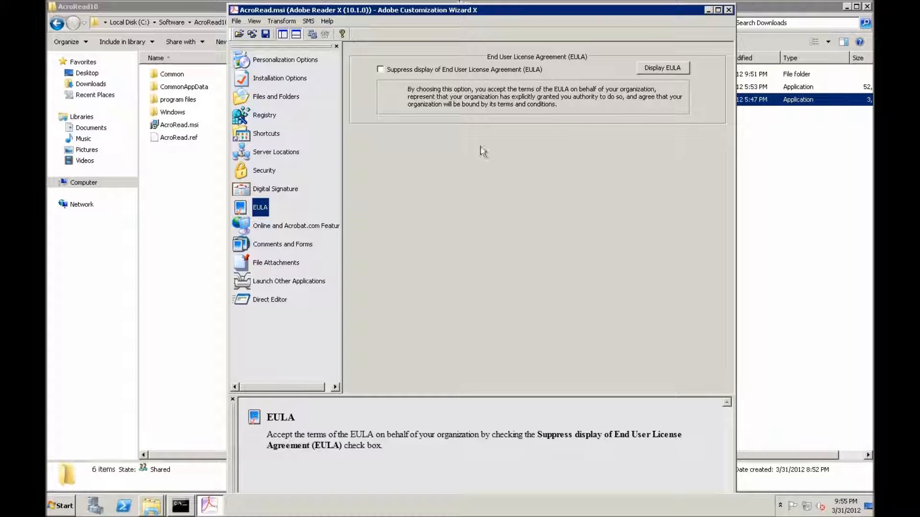
click(406, 72)
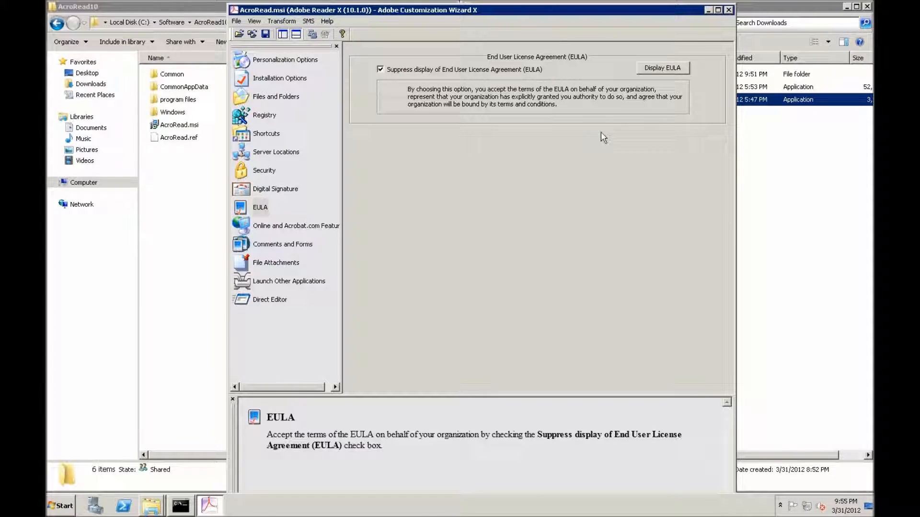
click(659, 71)
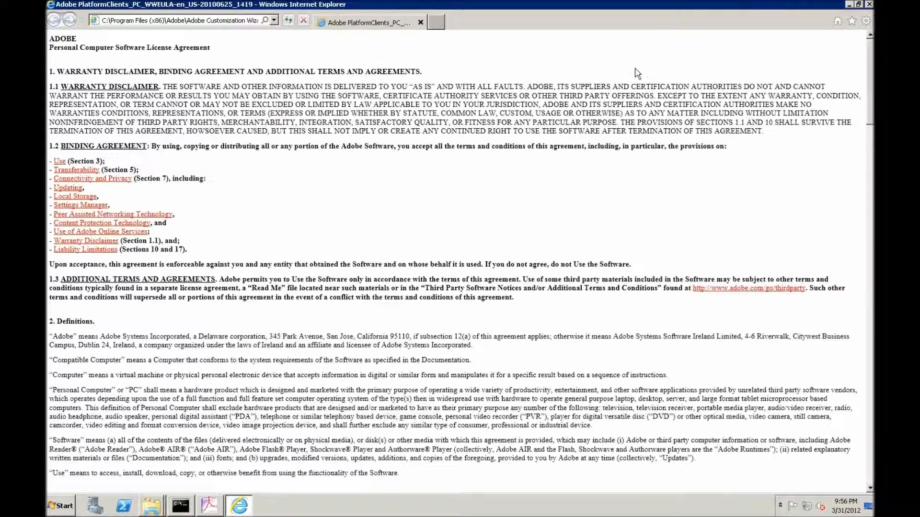
click(869, 5)
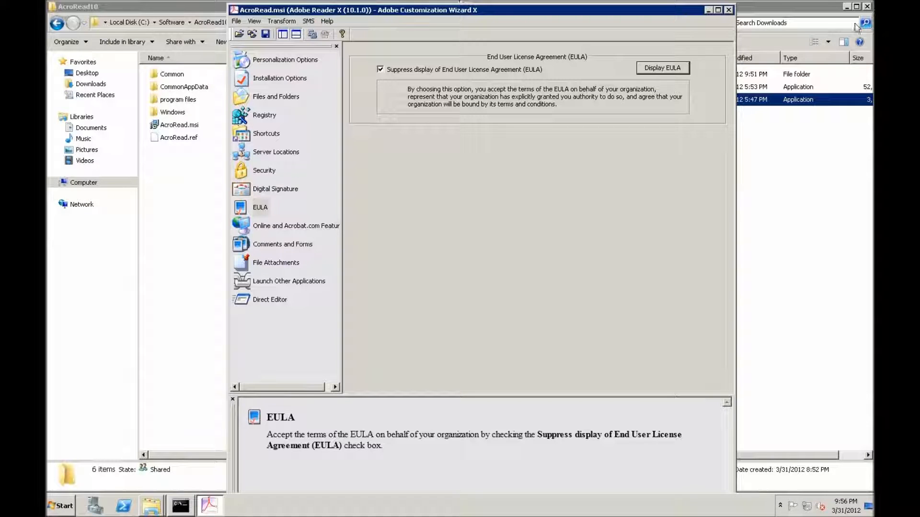
Disable all updates, Help > Purchase Adobe Acrobat, Help > Digital Editions and all Acrobat.com access in the online features.
click(295, 227)
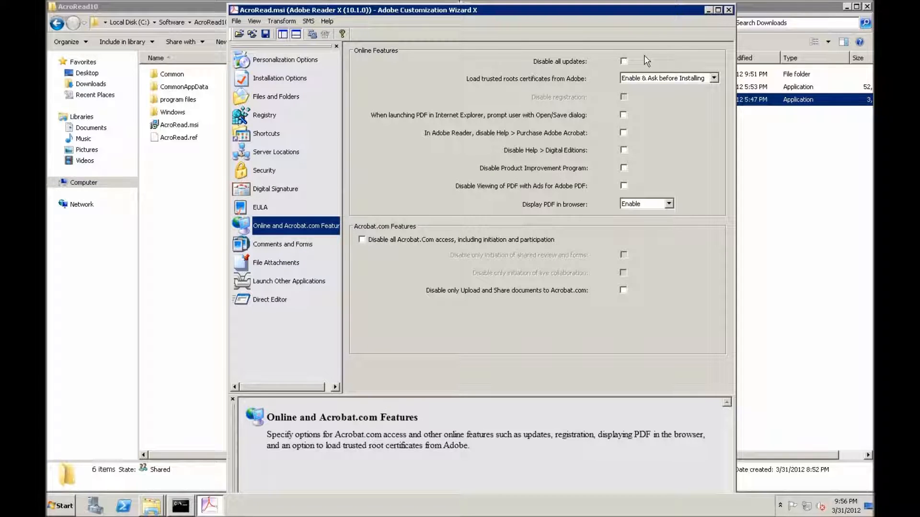
click(623, 61)
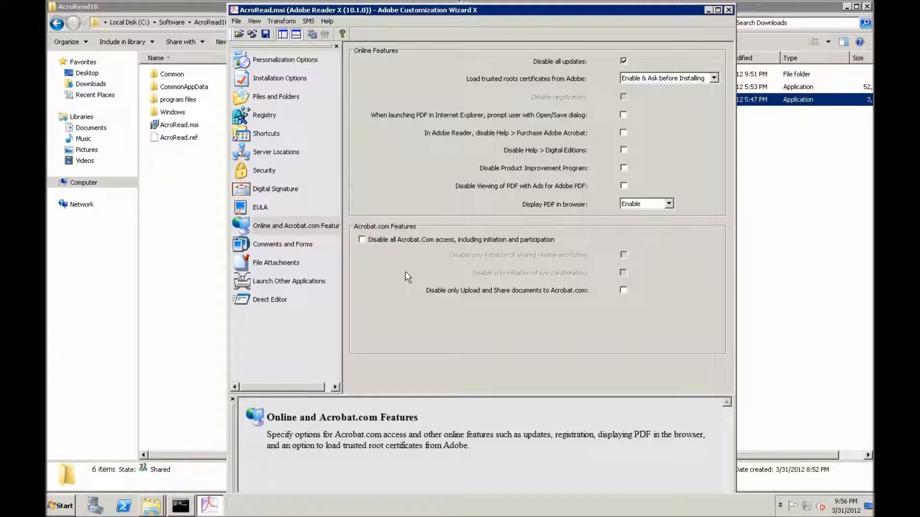
click(622, 133)
click(382, 241)
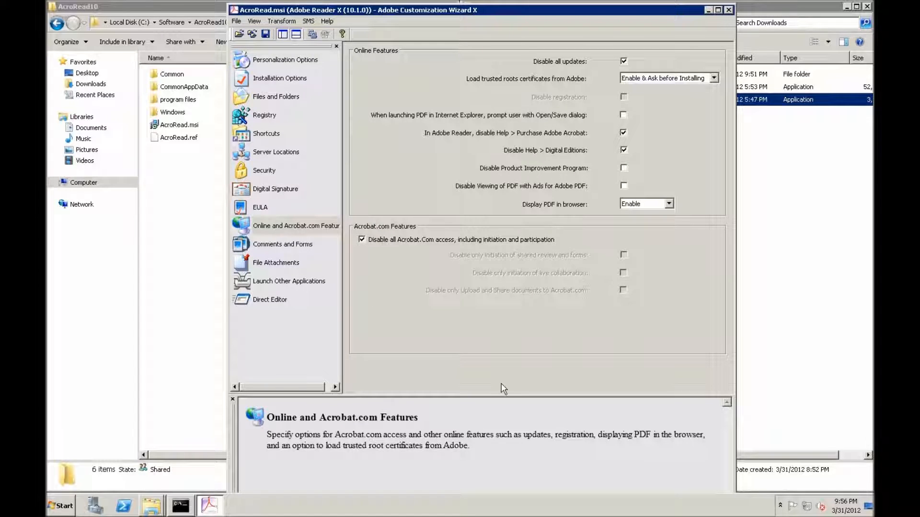
click(288, 281)
click(274, 57)
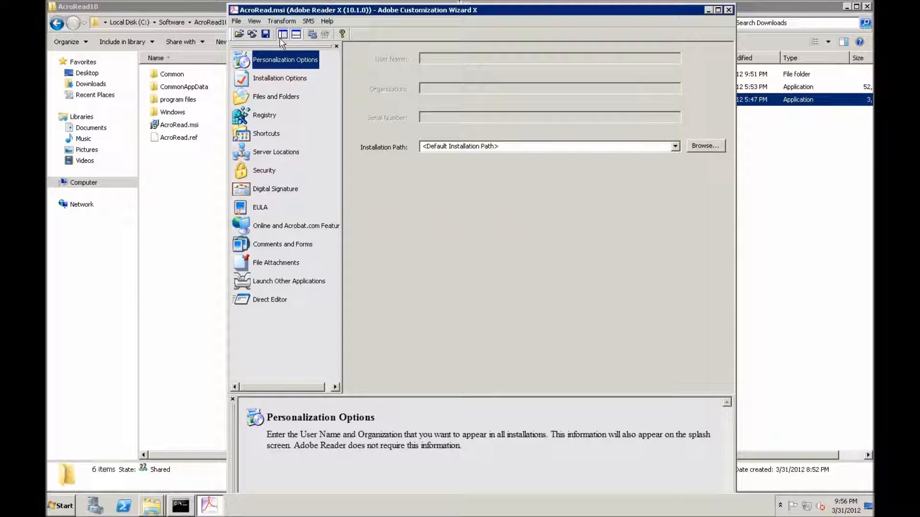
Try to generate the transform as CompanyPrefs in C:\Software\AcroRead10.
click(282, 21)
click(298, 33)
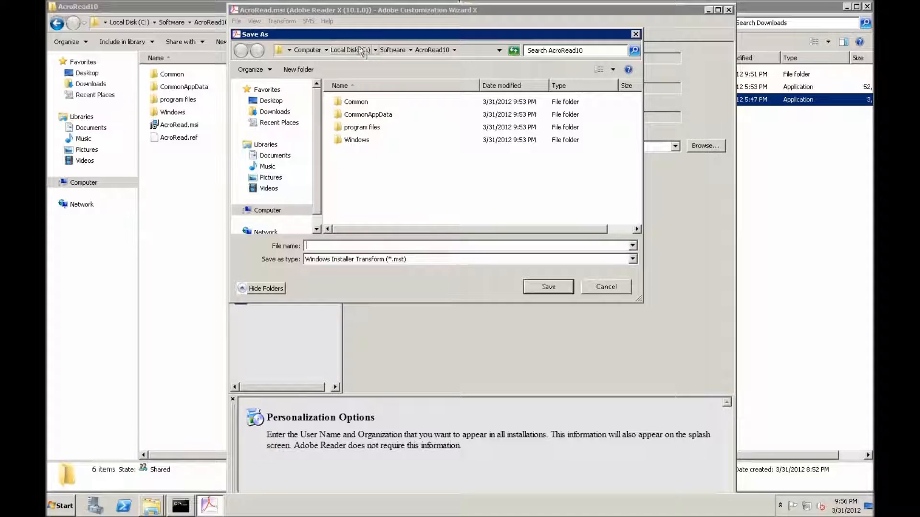
click(475, 50)
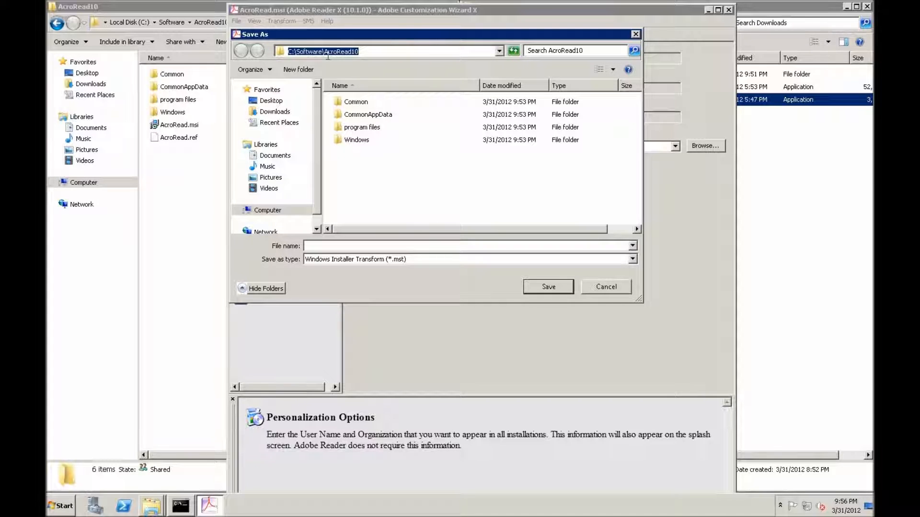
click(378, 52)
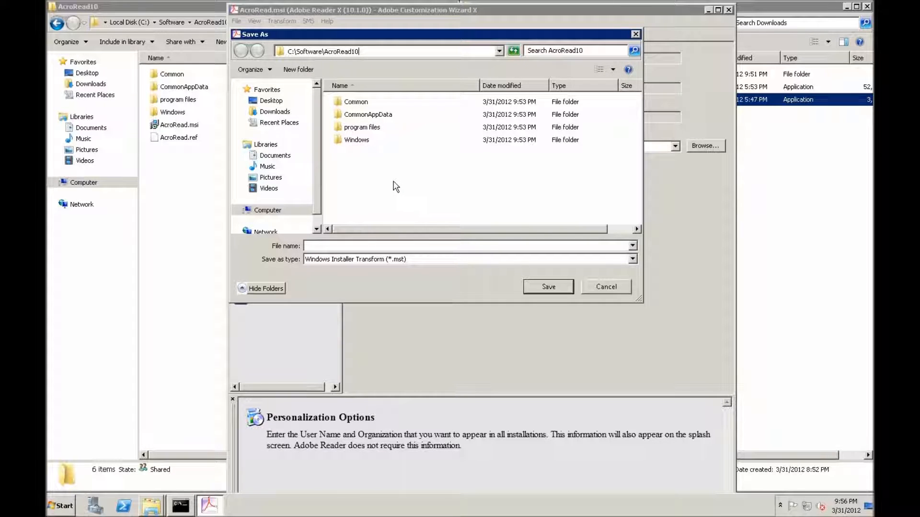
click(420, 175)
click(413, 245)
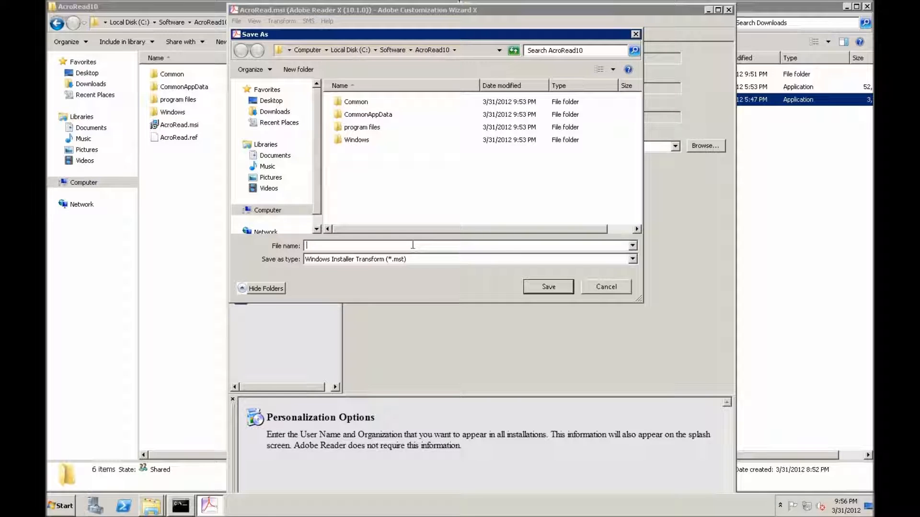
text(CompanyPrefs)
click(530, 291)
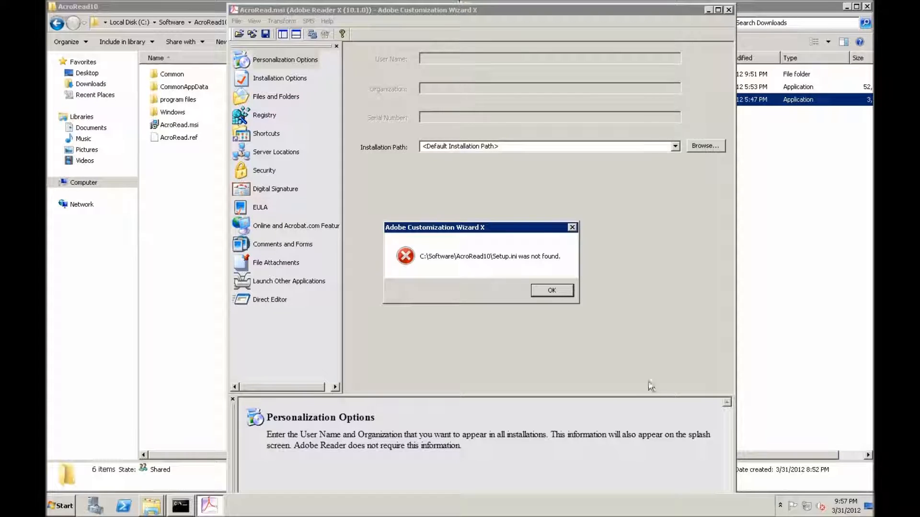
click(551, 291)
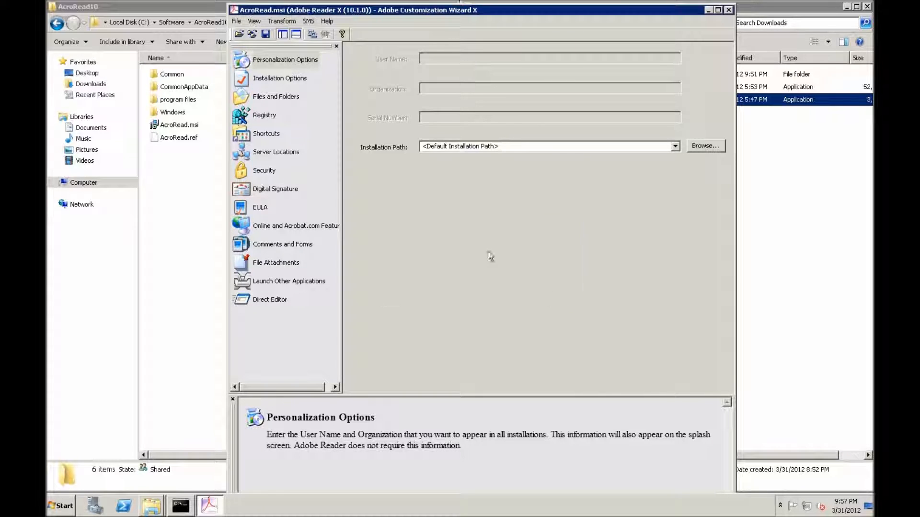
Create an empty text file named Setup.ini in the AcroRead10 folder, accepting the extension change.
click(209, 229)
right_click(206, 224)
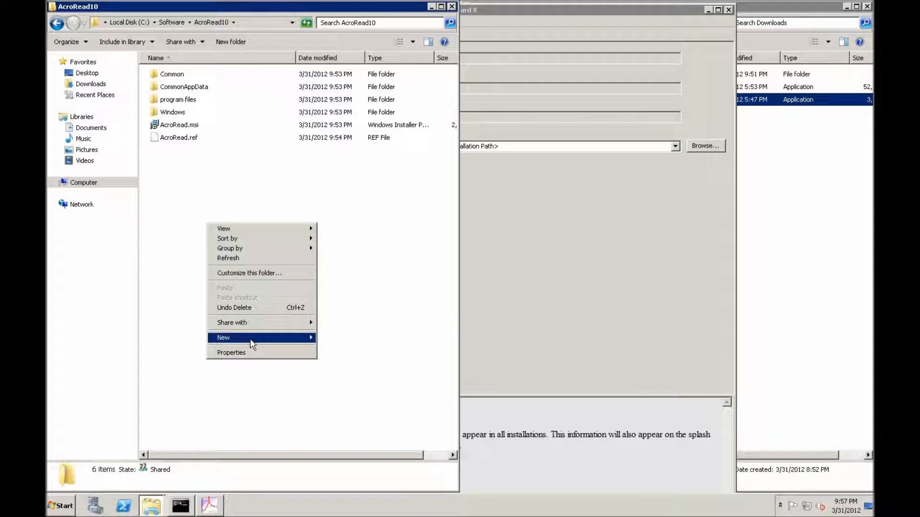
mouse_move(250, 339)
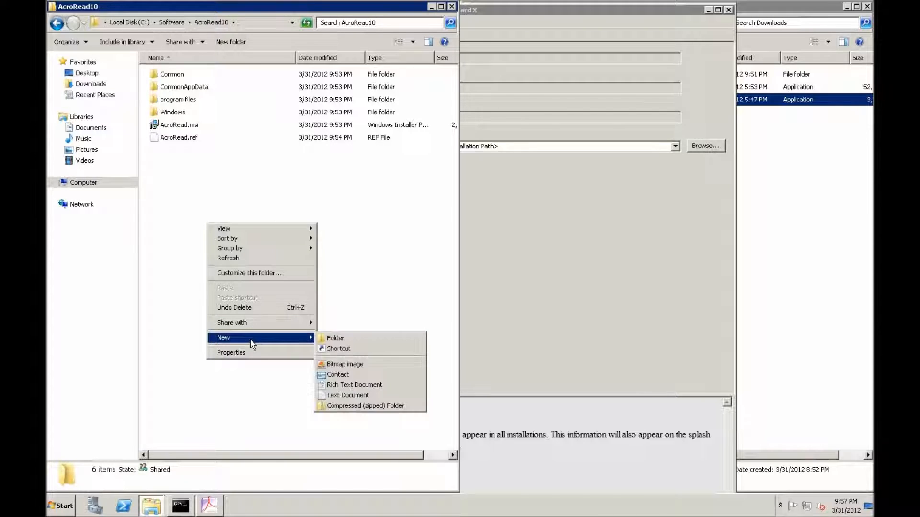
click(347, 395)
text(Se.txt)
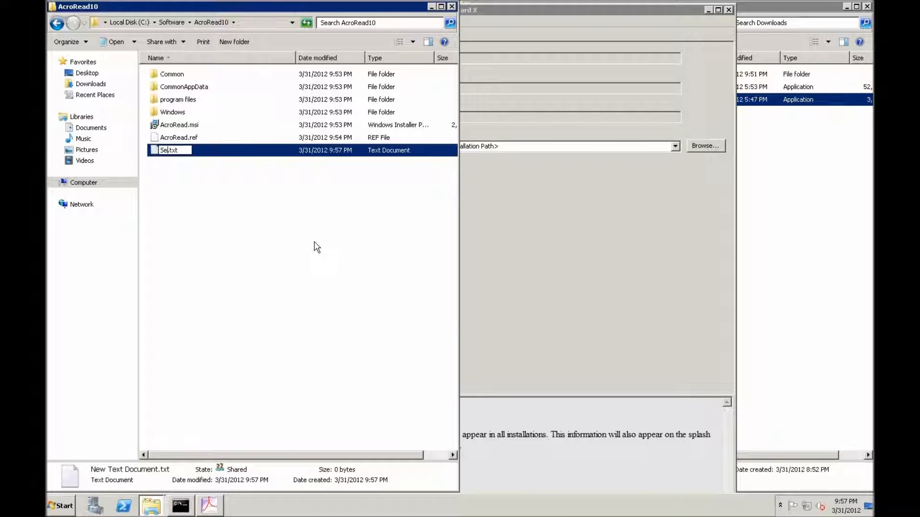
key(Delete)
text(tup.ini)
key(Return)
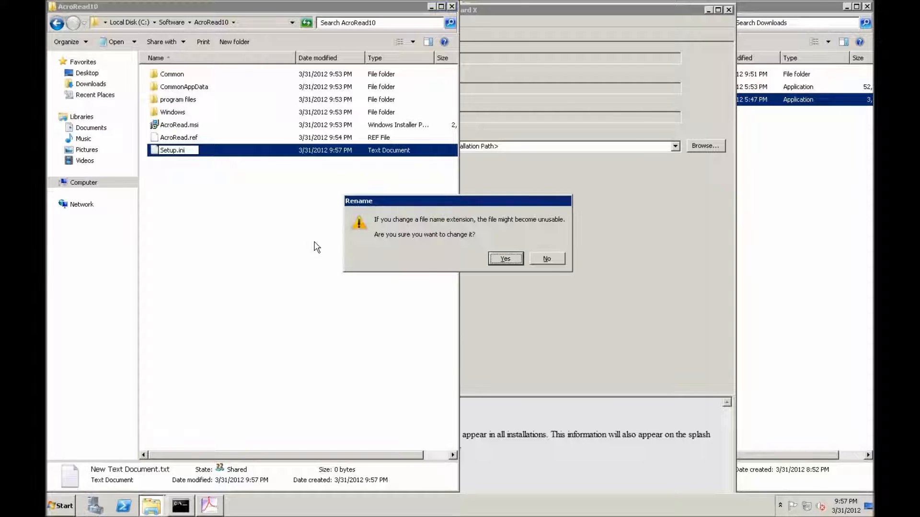
click(501, 261)
Generate the transform as companyPrefs in the AcroRead10 folder and close Adobe Customization Wizard X without saving changes to AcroRead.msi.
click(489, 273)
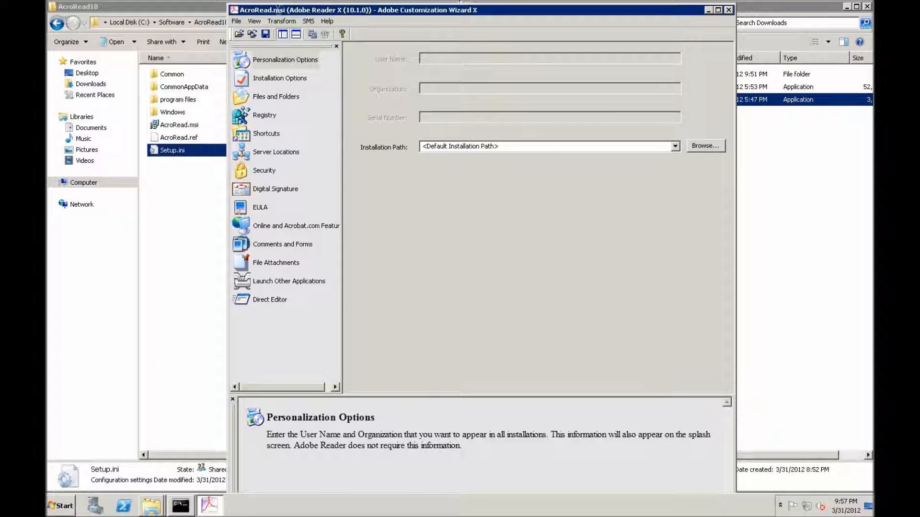
click(291, 22)
click(294, 32)
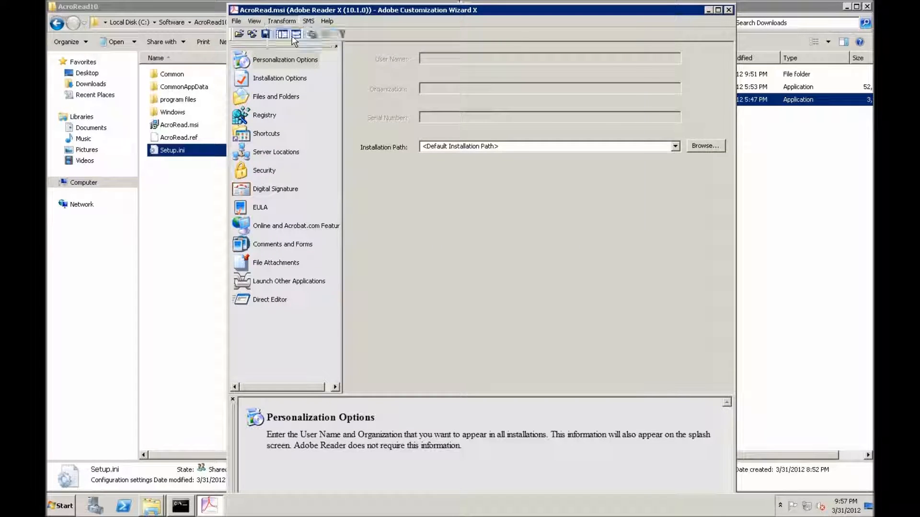
text(companyPrefs)
key(Return)
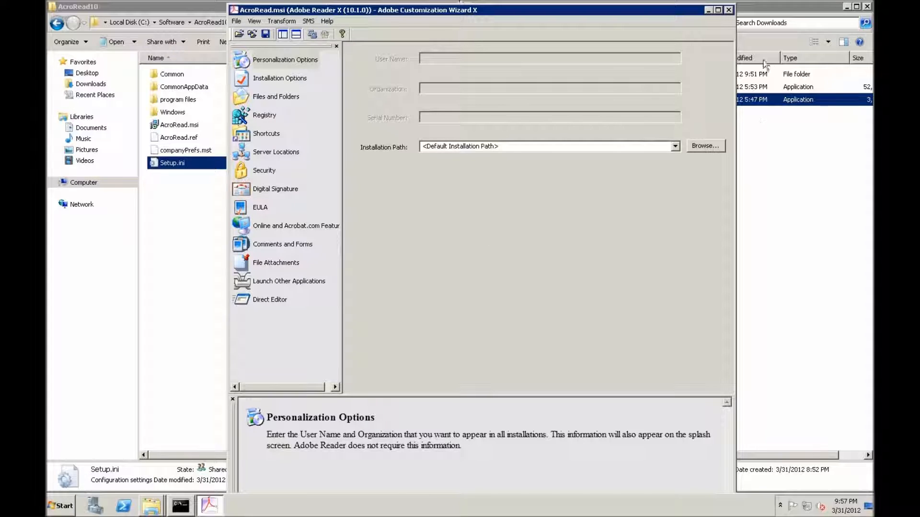
click(728, 10)
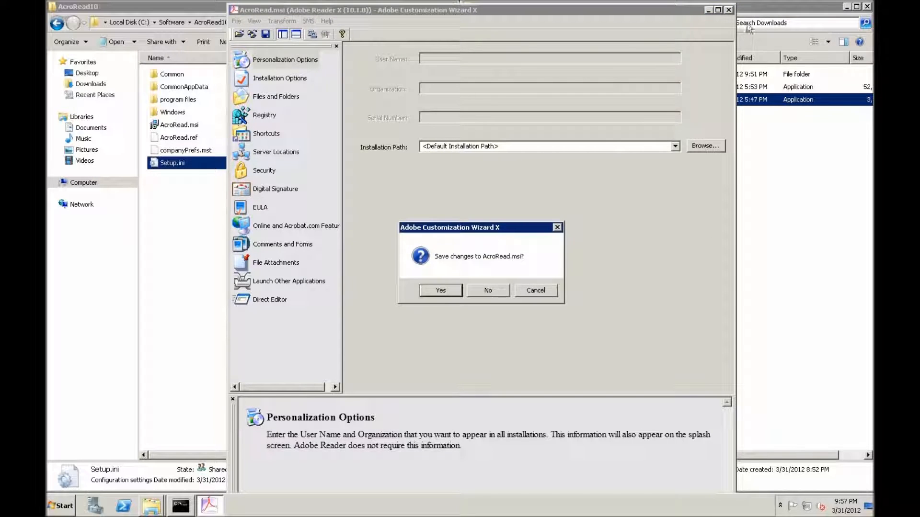
click(488, 290)
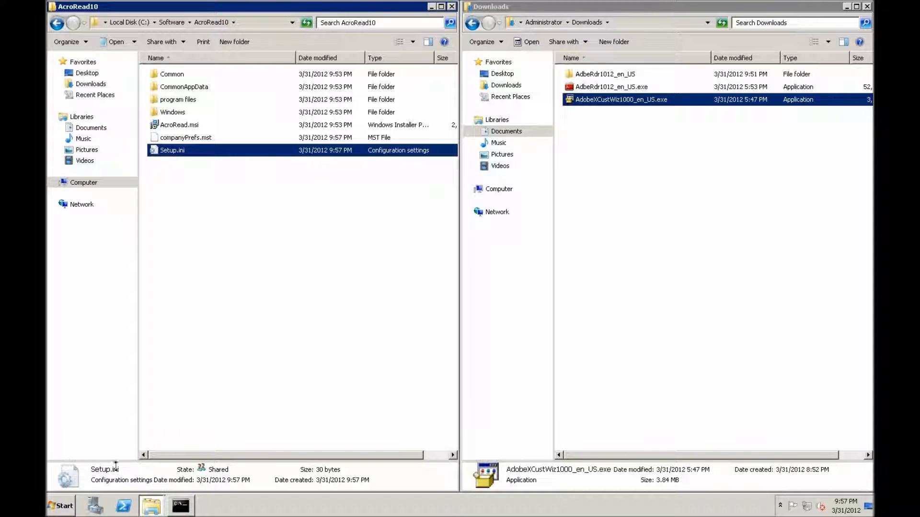
Open Group Policy Management from the server's administrative tools.
click(69, 498)
mouse_move(247, 401)
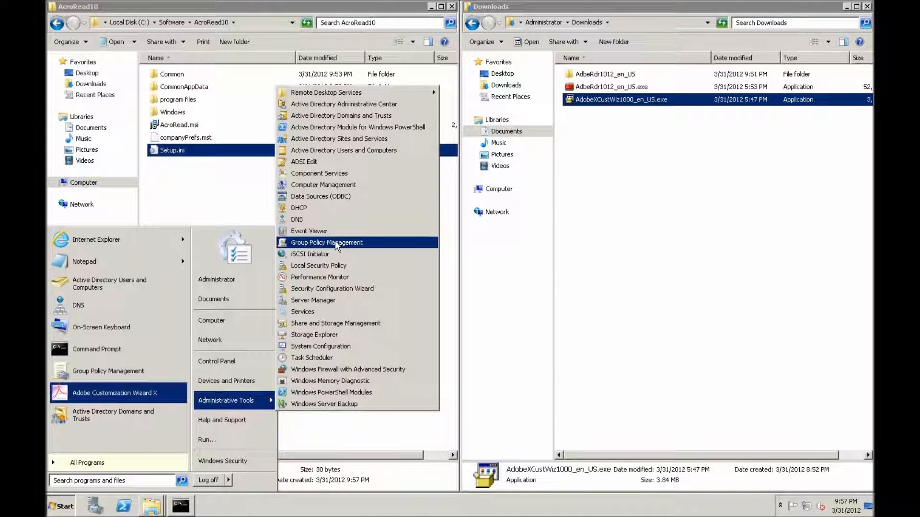
click(317, 242)
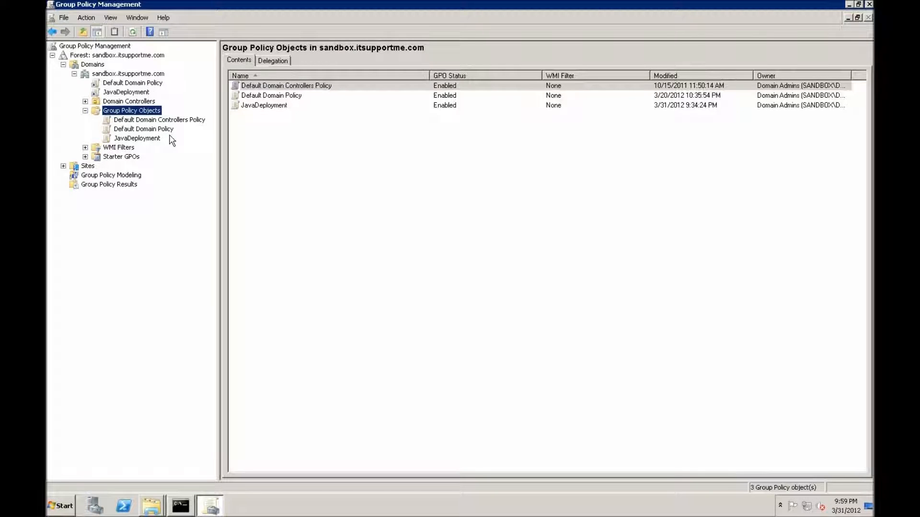
click(151, 131)
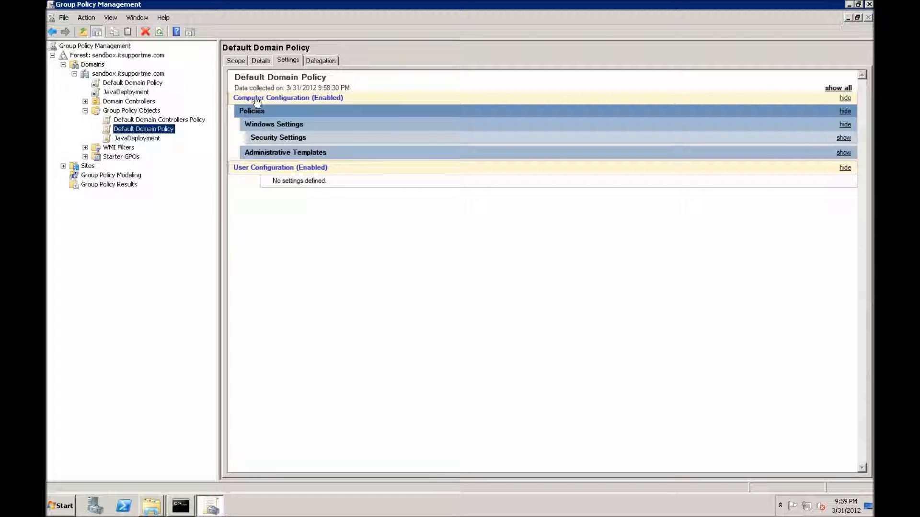
click(265, 152)
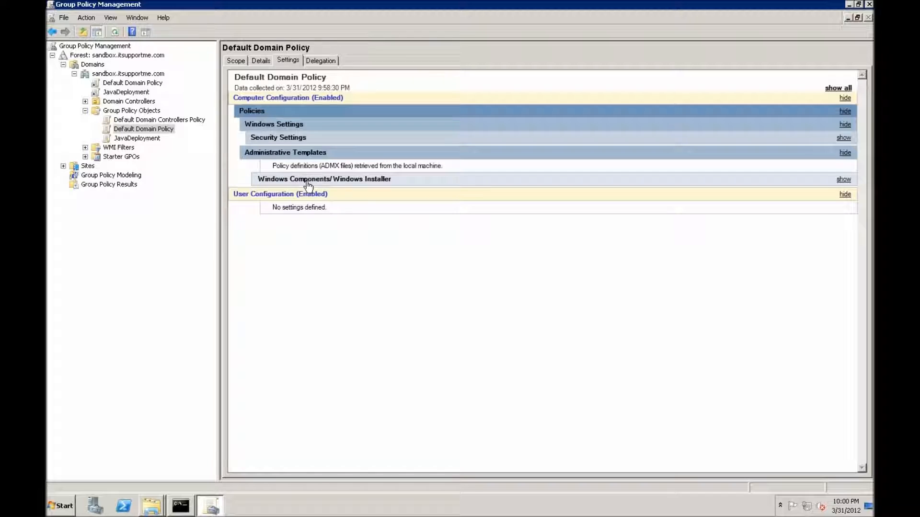
click(353, 180)
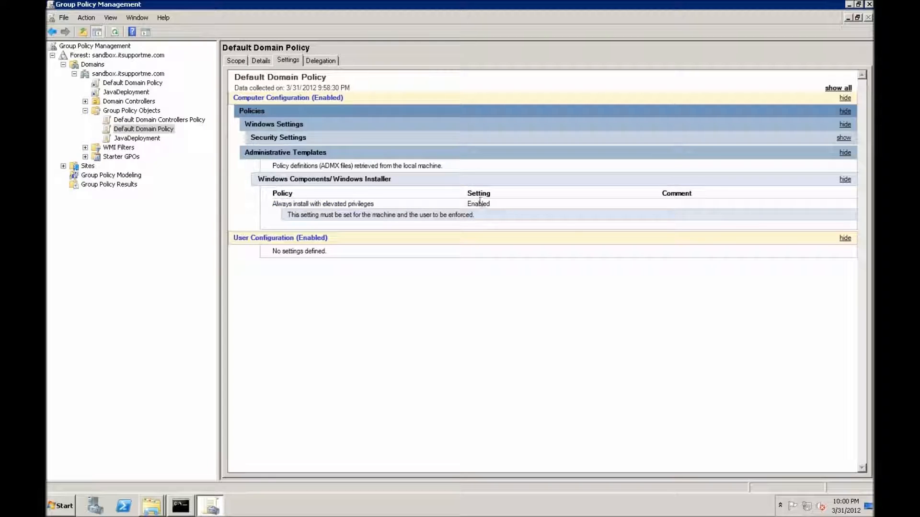
click(85, 111)
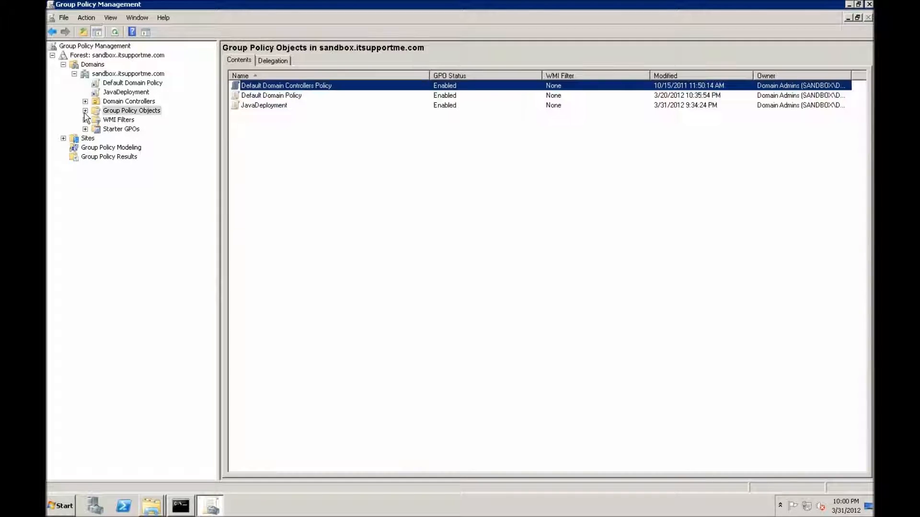
Create a GPO named AdobeReader Deployment linked to the sandbox.itsupportme.com domain and open it for editing.
right_click(122, 75)
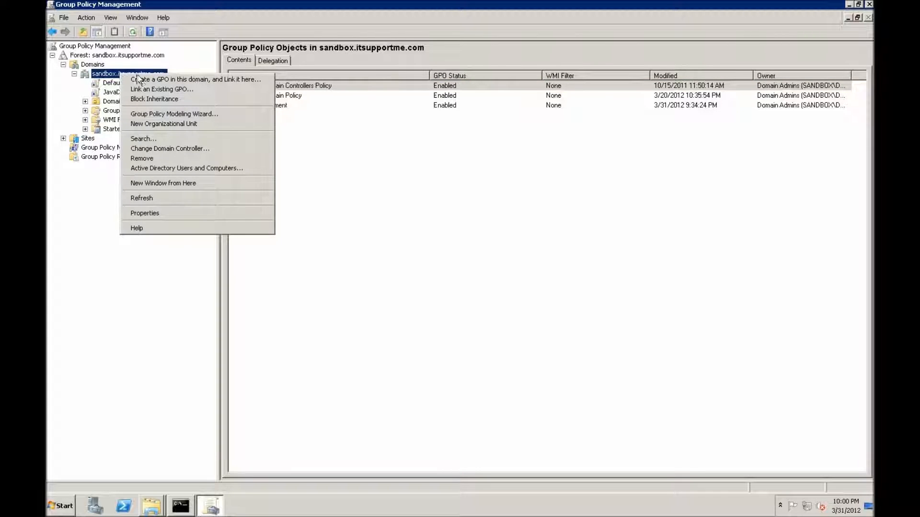
click(139, 79)
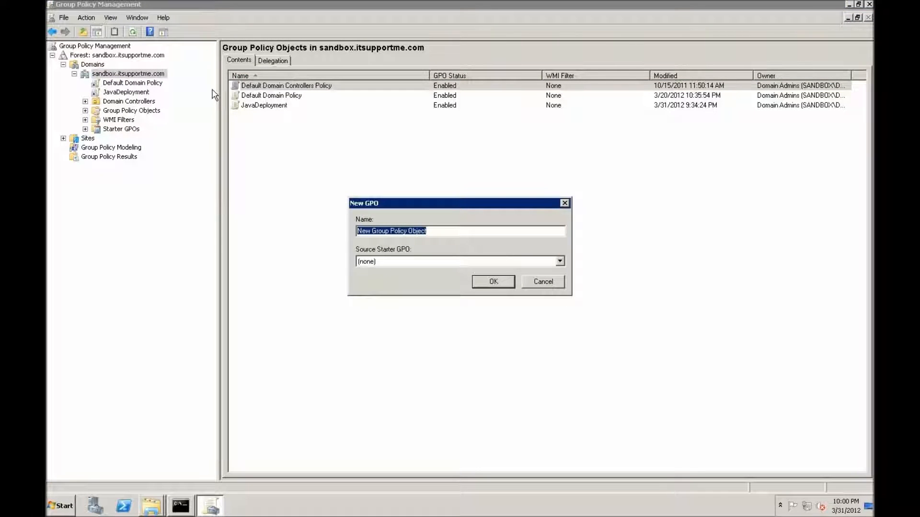
text(AdobeReader D)
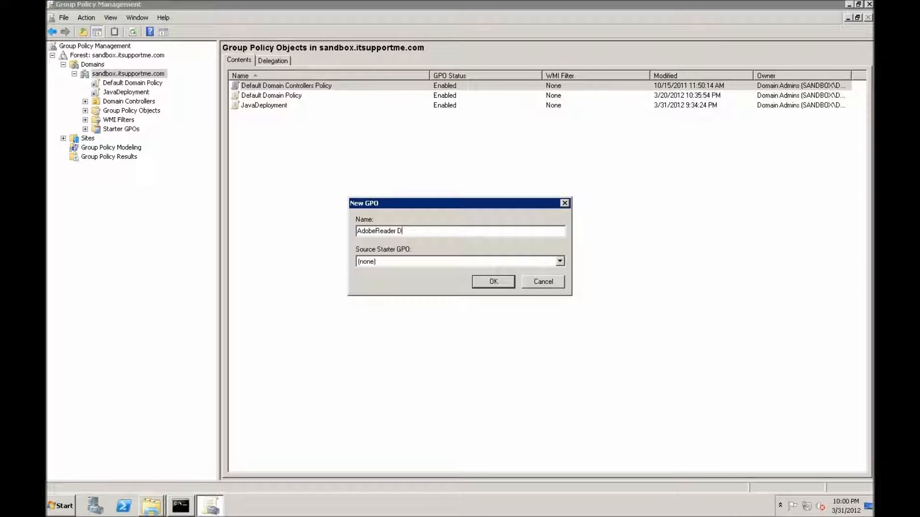
text(eployment)
click(493, 282)
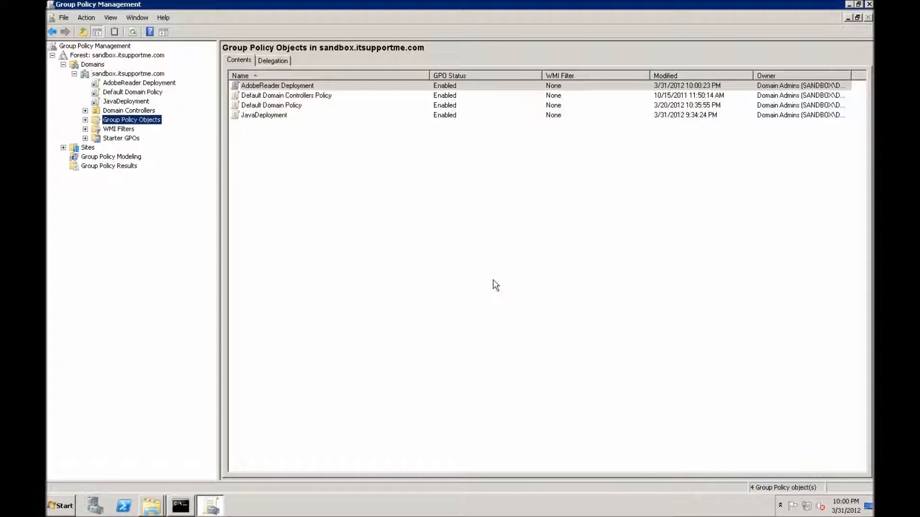
right_click(152, 85)
click(168, 91)
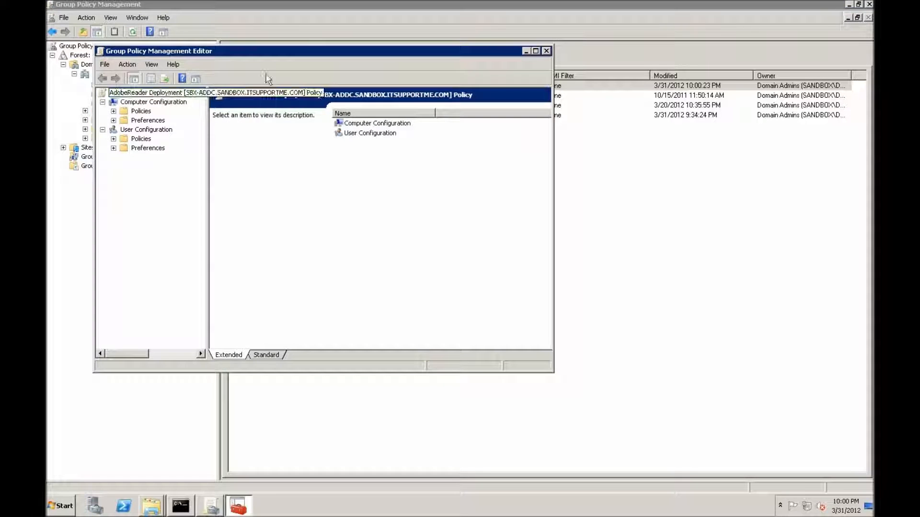
Start a new software installation package under the AdobeReader Deployment policy's Computer Configuration software settings.
drag(263, 57, 431, 47)
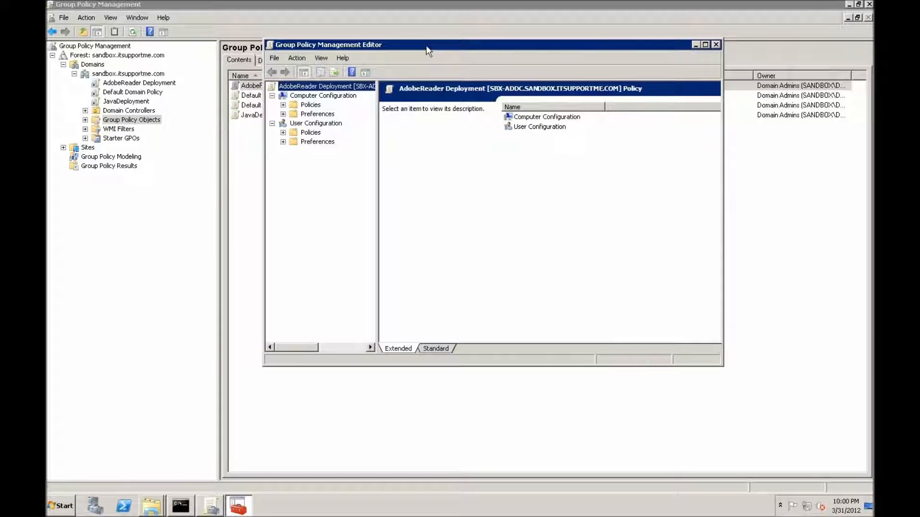
click(284, 104)
click(293, 114)
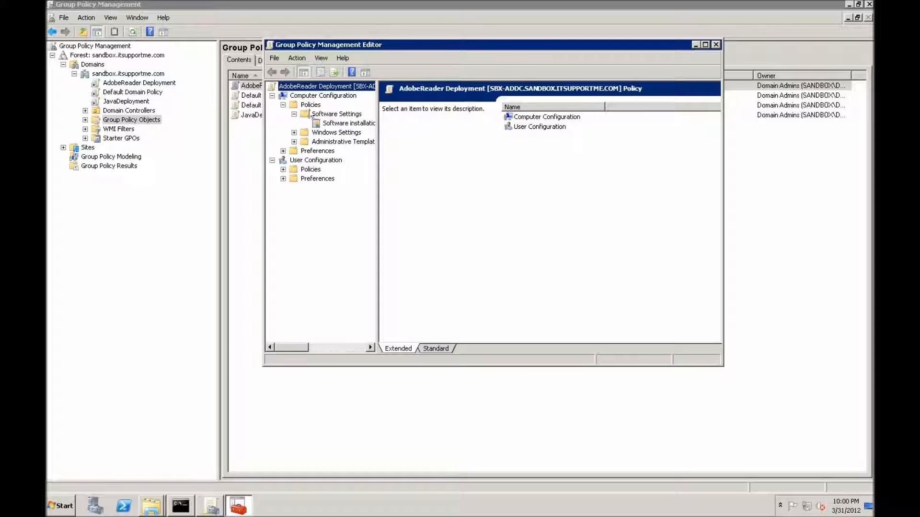
click(335, 125)
right_click(572, 188)
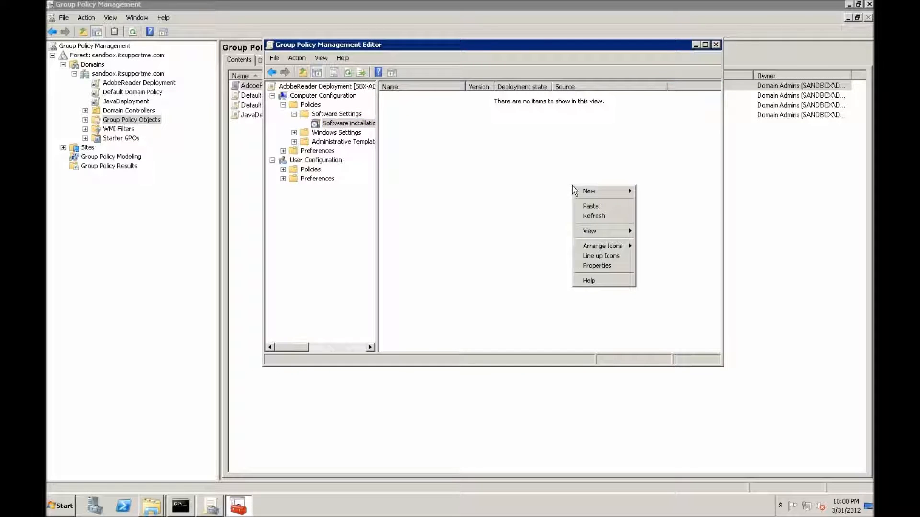
mouse_move(592, 190)
click(678, 192)
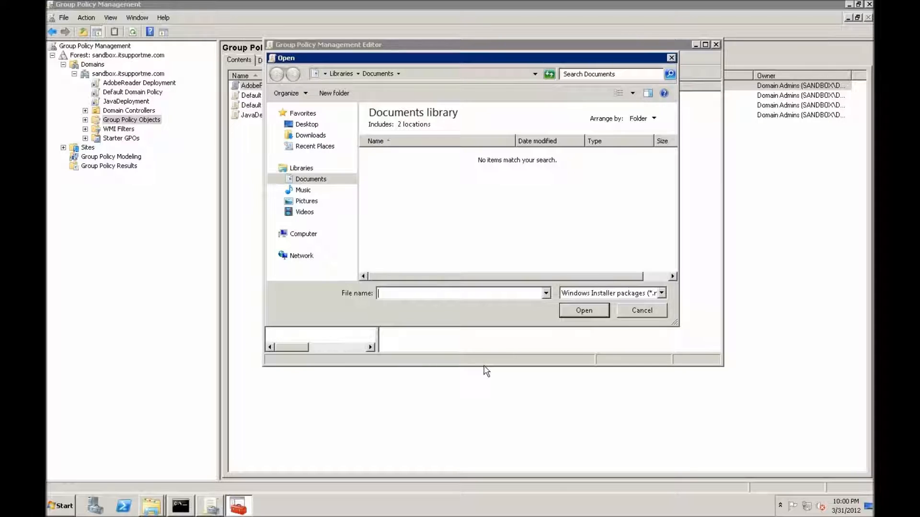
Choose AcroRead.msi from \\sbx-addc\Software\AcroRead10 as the package and select the Advanced deployment method.
text(\)
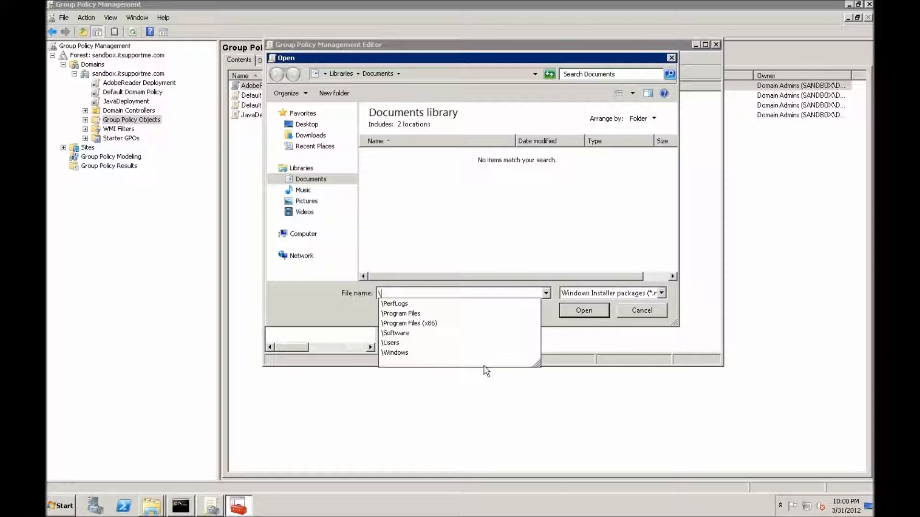
text(\a)
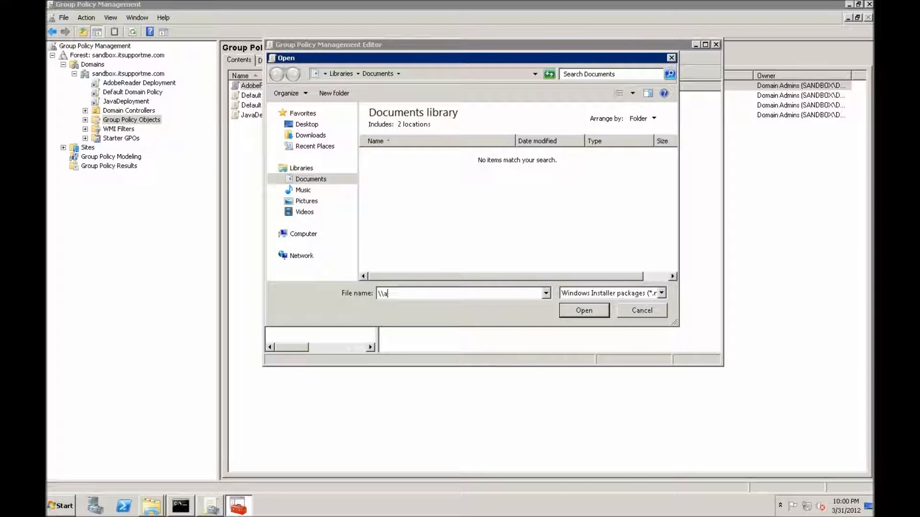
text(ddc)
key(Return)
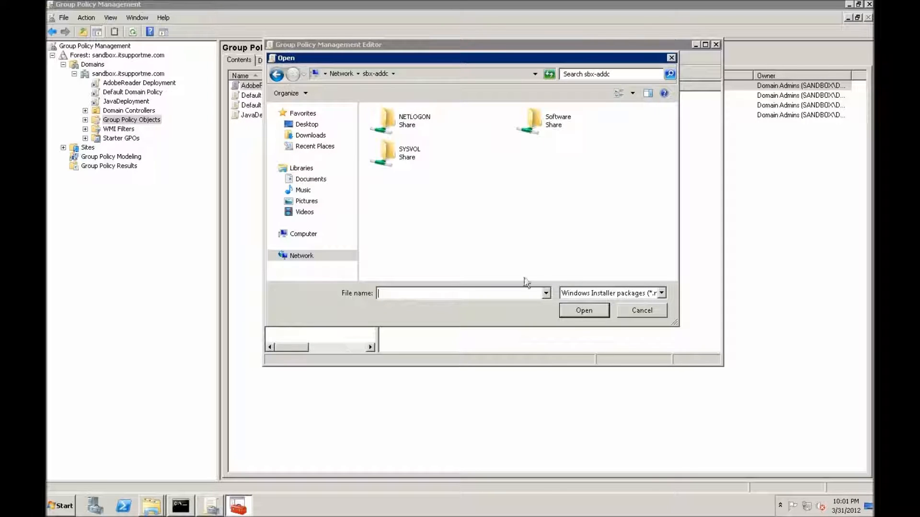
double_click(558, 136)
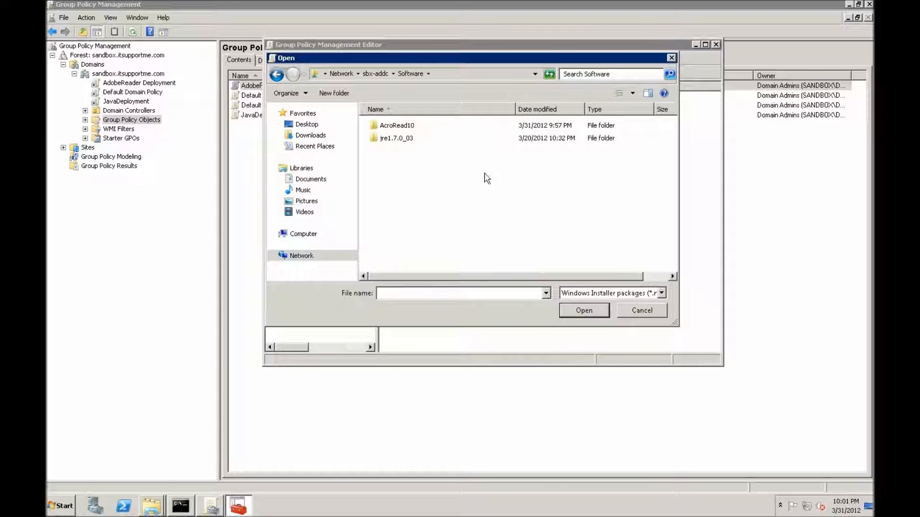
double_click(410, 127)
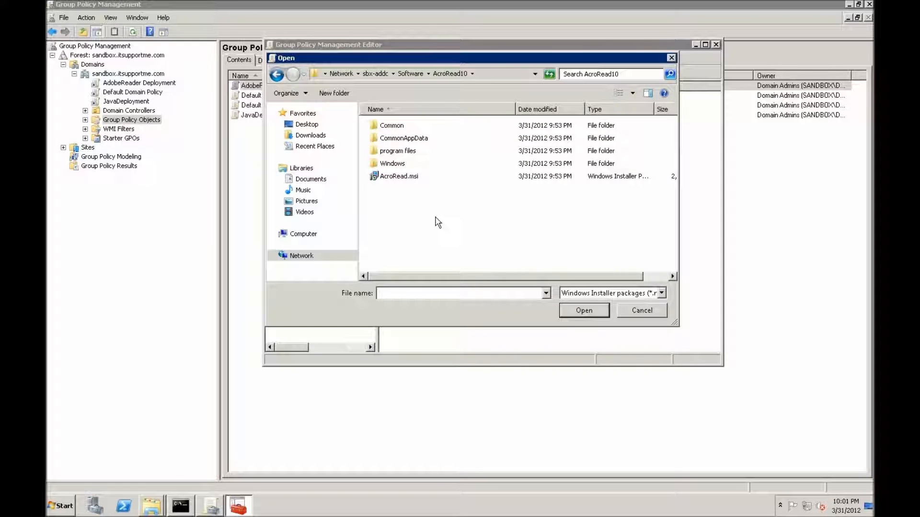
double_click(389, 178)
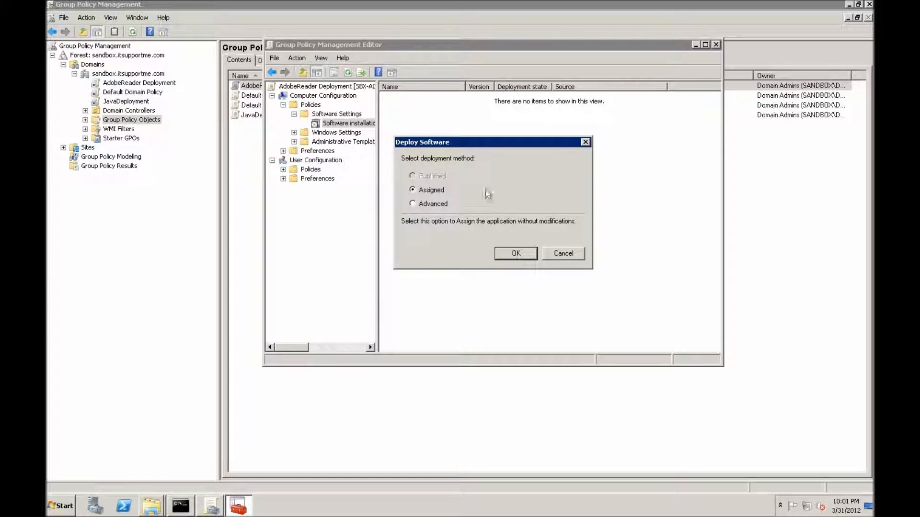
click(436, 206)
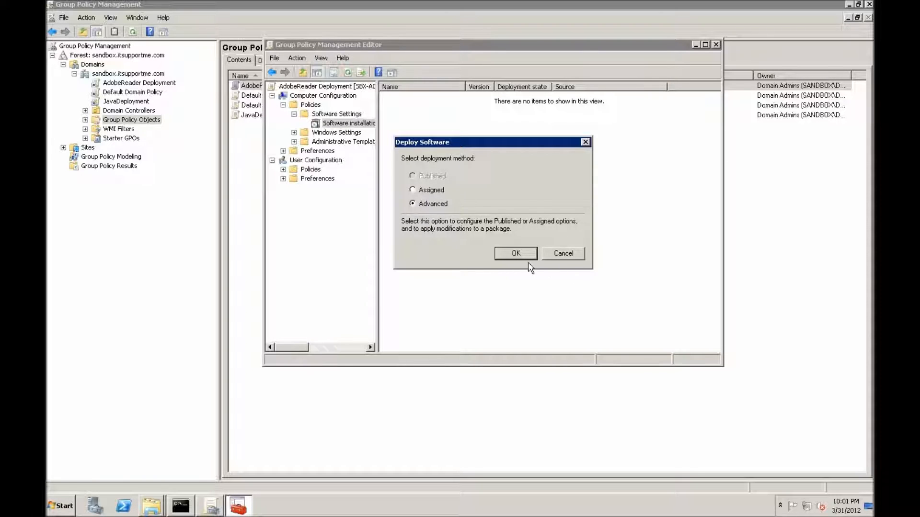
click(517, 254)
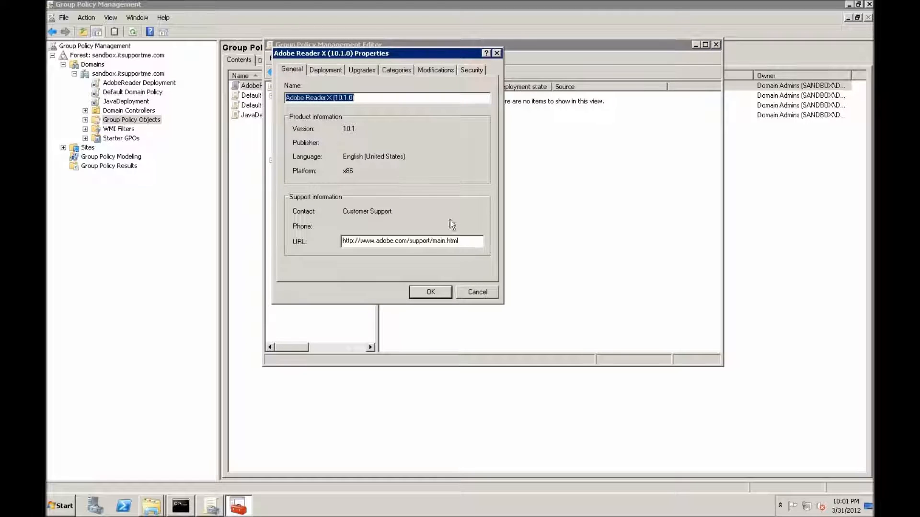
Add the companyPrefs.mst transform to the package's modifications, review its deployment options, and accept the package properties.
click(426, 72)
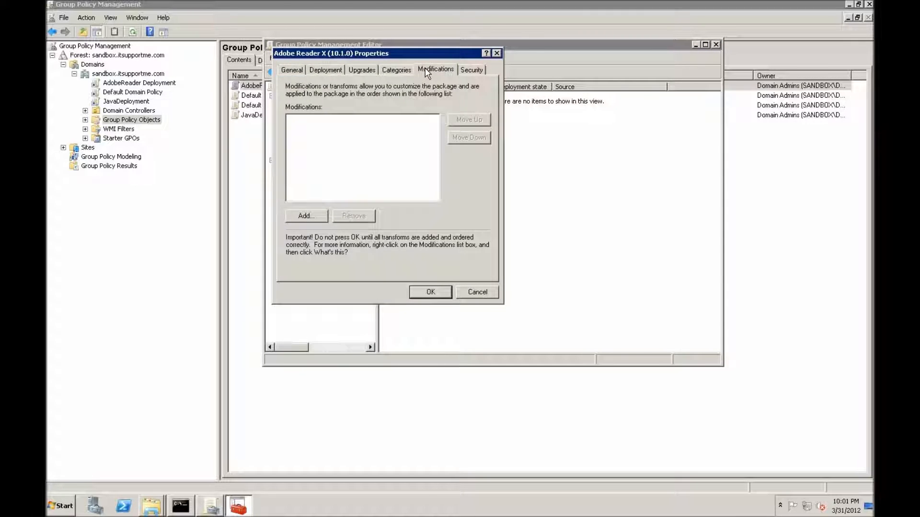
click(304, 215)
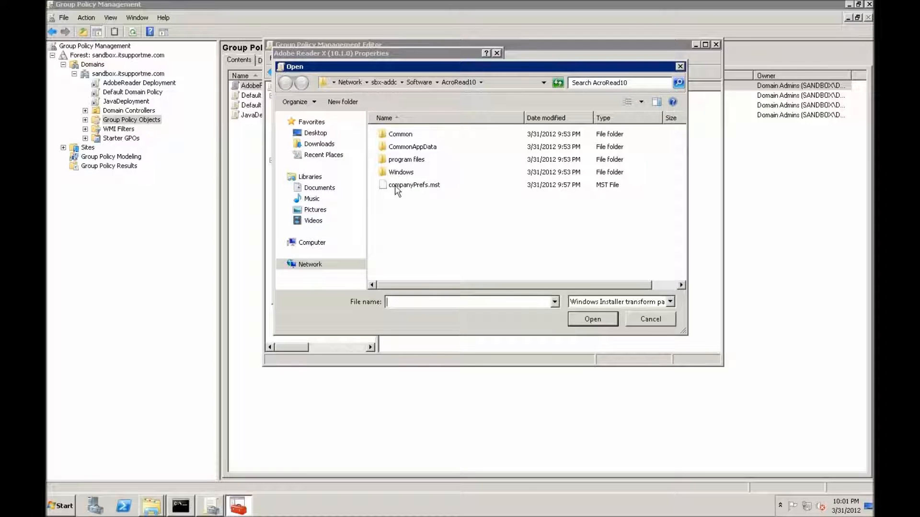
click(424, 186)
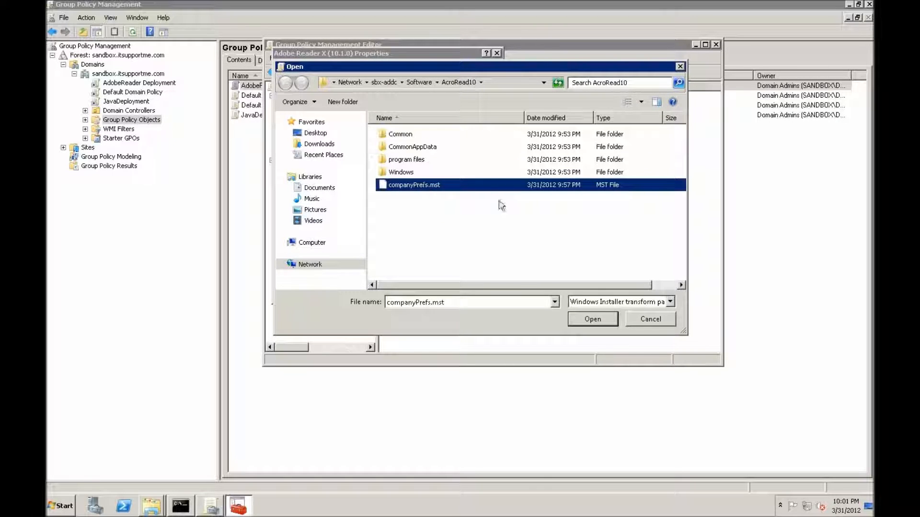
click(590, 319)
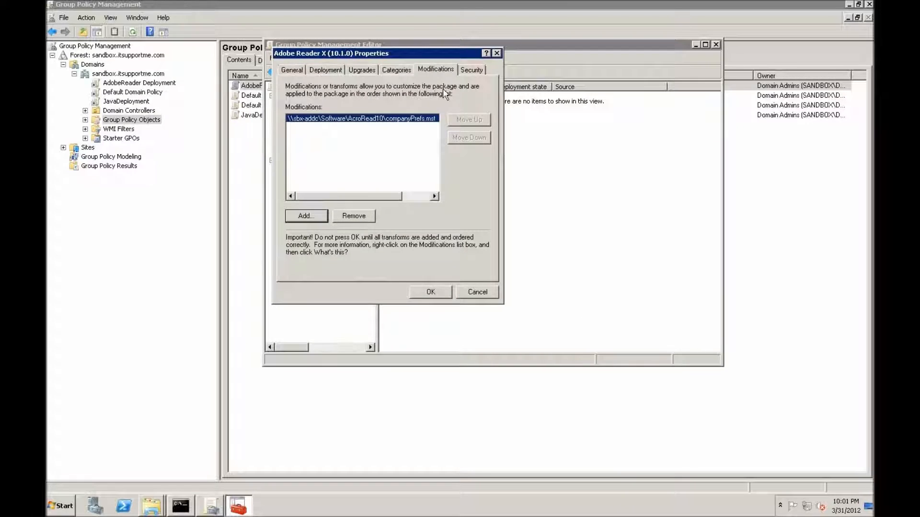
click(319, 70)
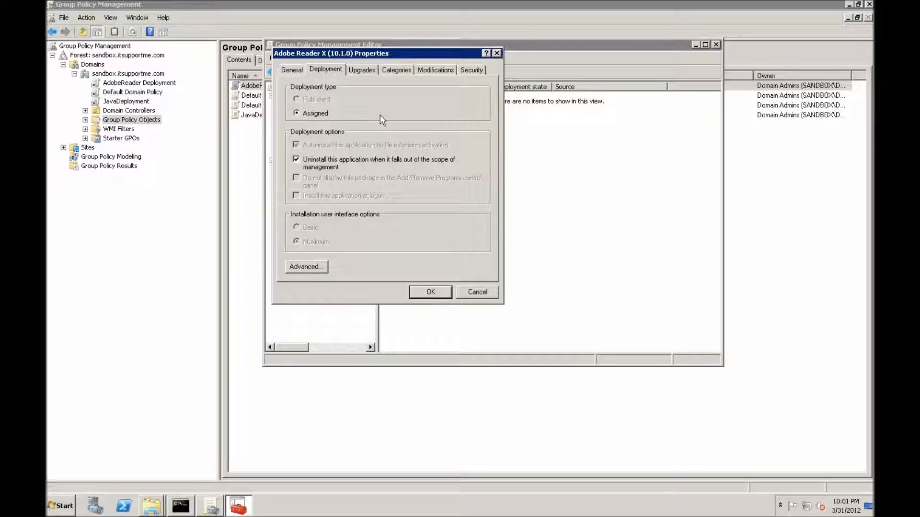
click(419, 289)
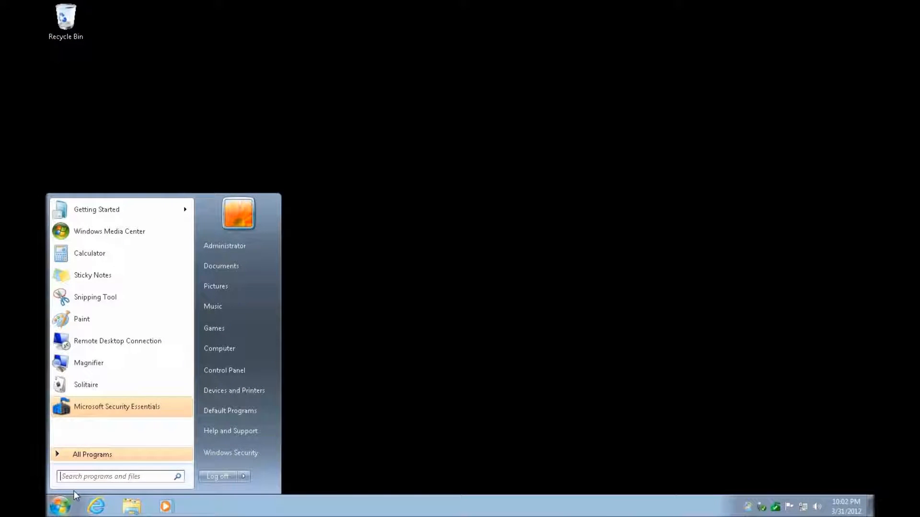
Switch to a command prompt on the Windows client, run gpupdate /force, and agree to restart the computer.
text(cmd)
key(Return)
text(gpupdate /force)
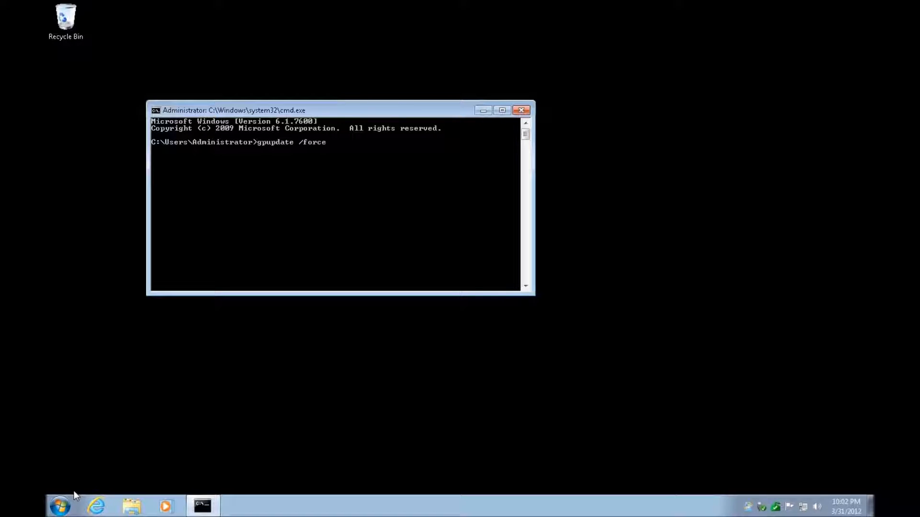
key(Return)
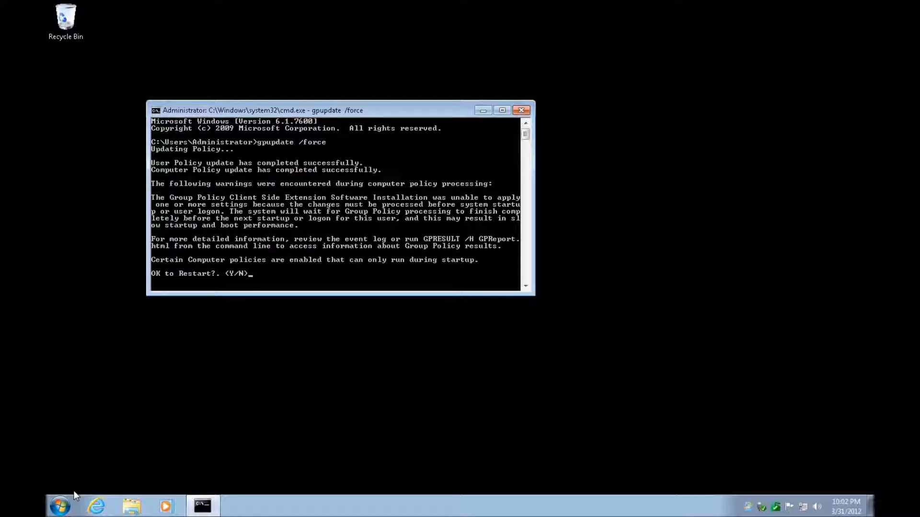
text(Y)
key(Return)
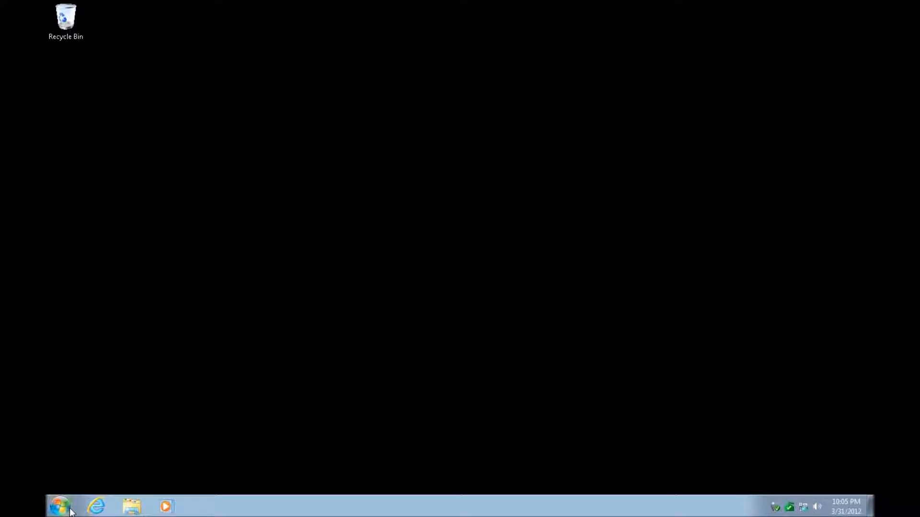
Launch the deployed Adobe Reader X on the restarted client and move its window toward the middle of the desktop.
click(60, 507)
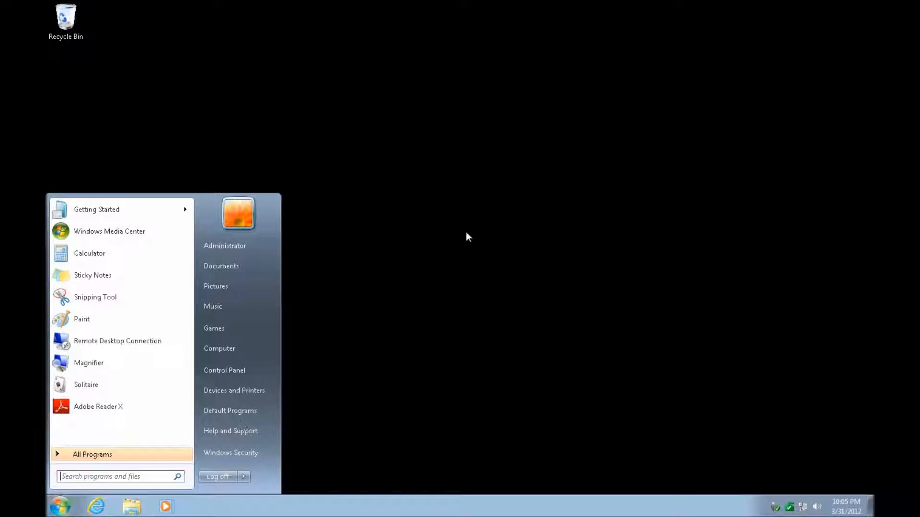
click(494, 225)
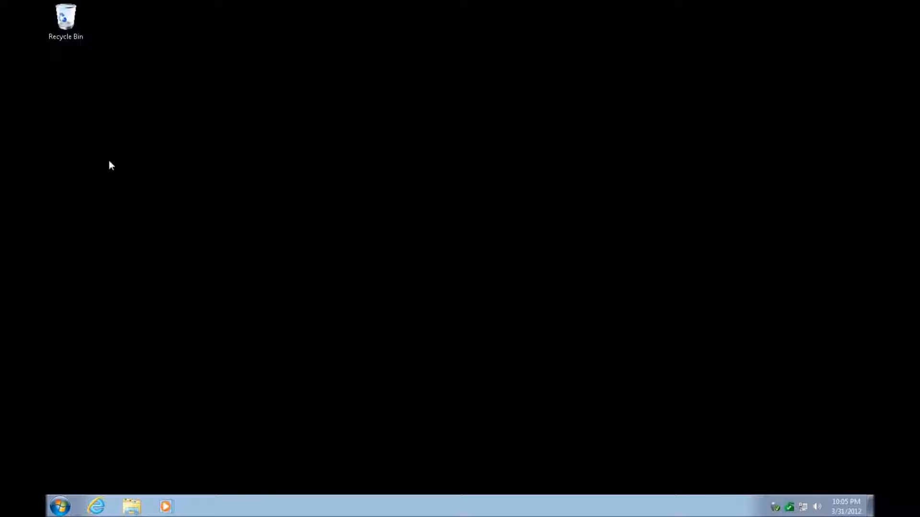
click(59, 506)
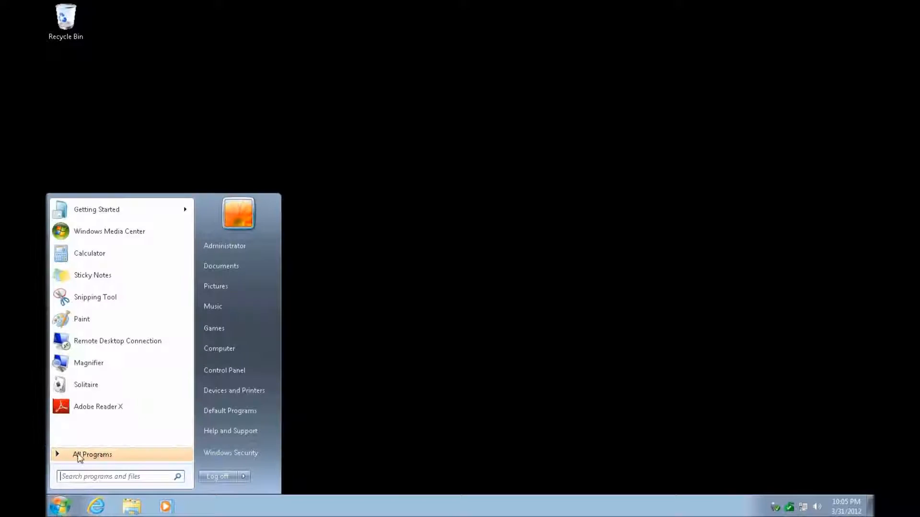
click(101, 406)
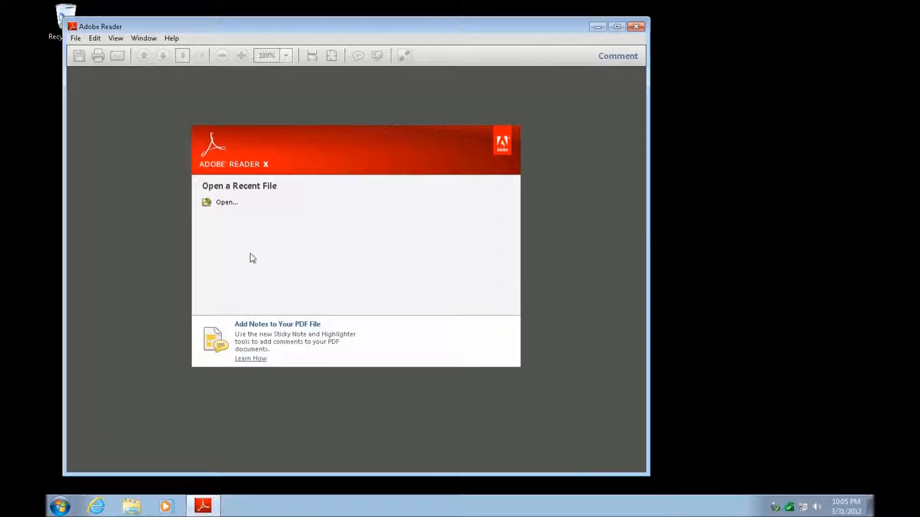
drag(524, 30, 639, 32)
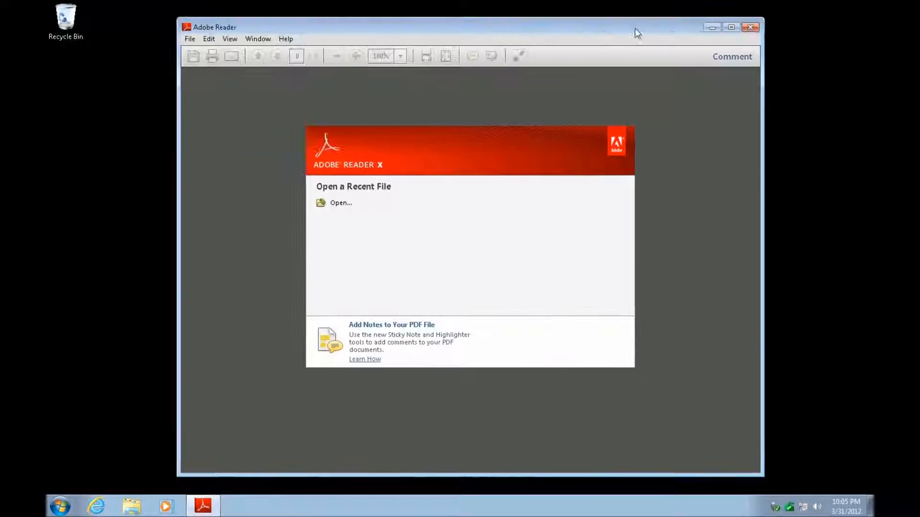
Check Adobe Reader's Help, Window and Edit commands to verify the deployed customizations, including whether an update option is offered.
click(291, 40)
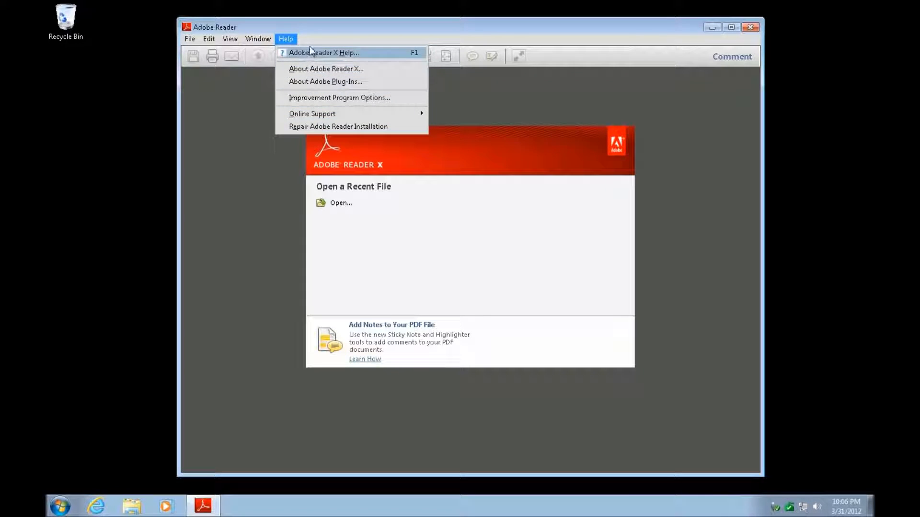
mouse_move(269, 44)
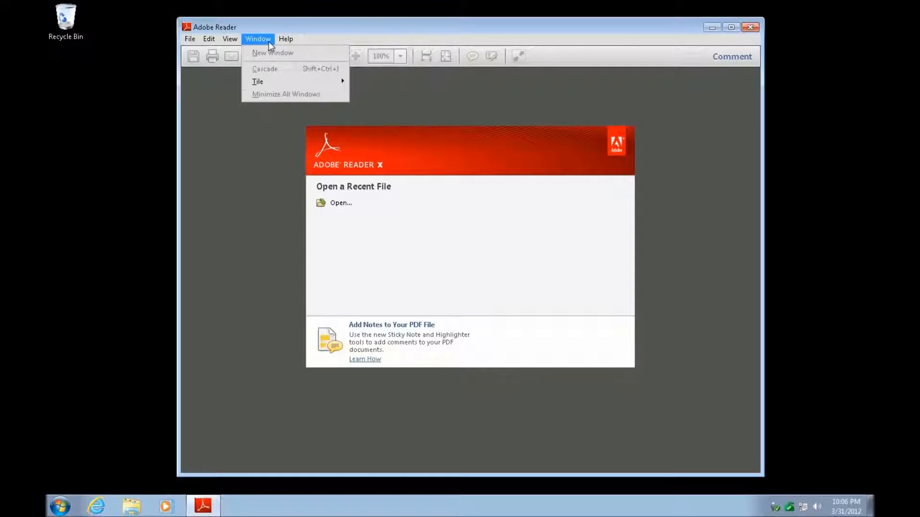
mouse_move(211, 43)
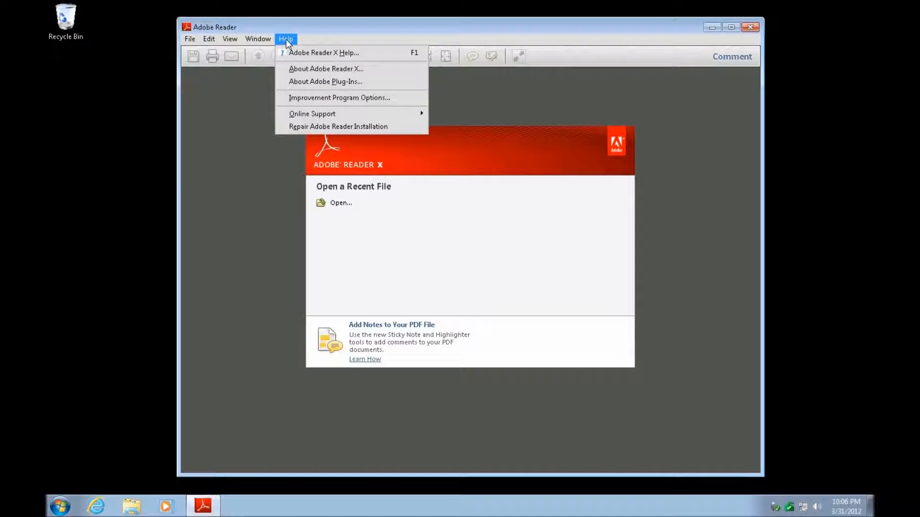
click(318, 33)
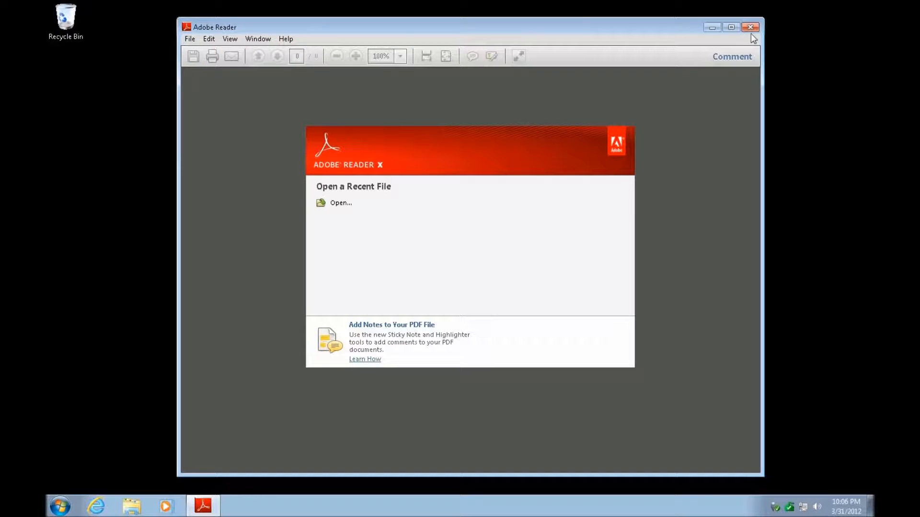